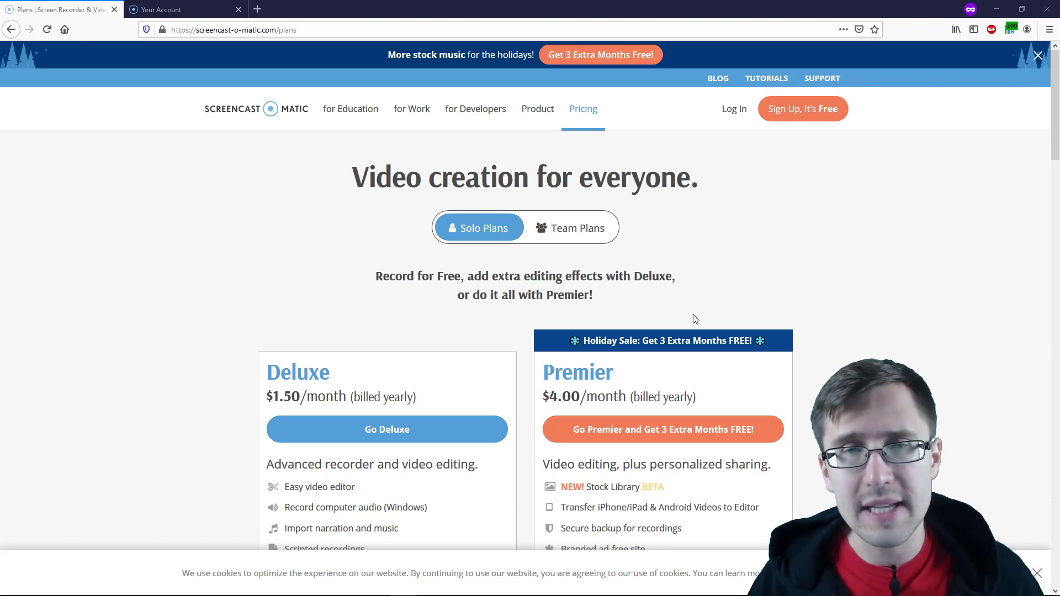
- Review the Deluxe and Premier plan prices and the recorder feature comparison between the Free, Deluxe and Premier plans
scroll(634, 171, "down", 3)
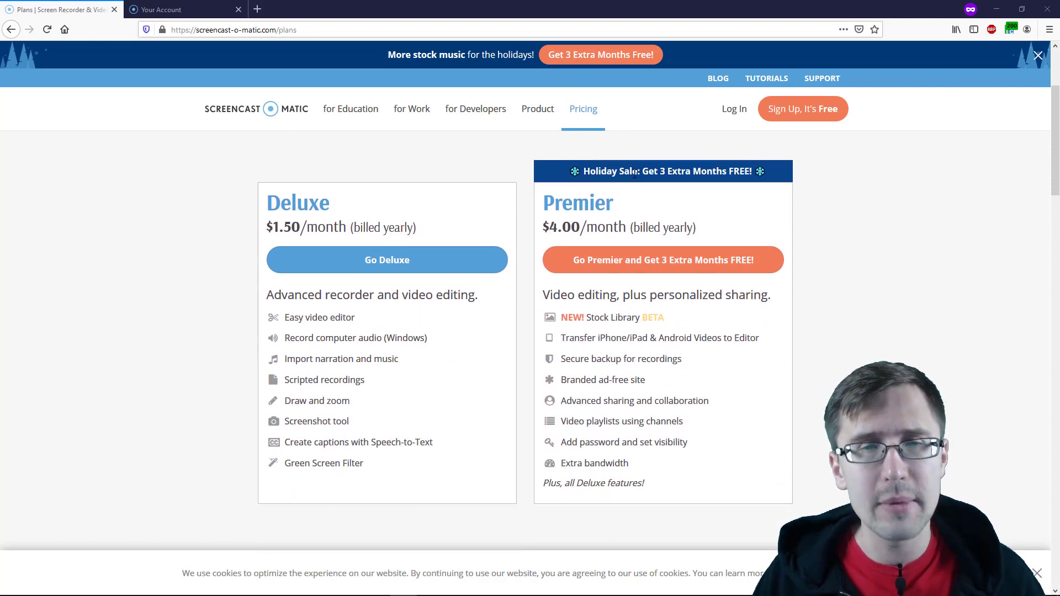
scroll(634, 172, "down", 9)
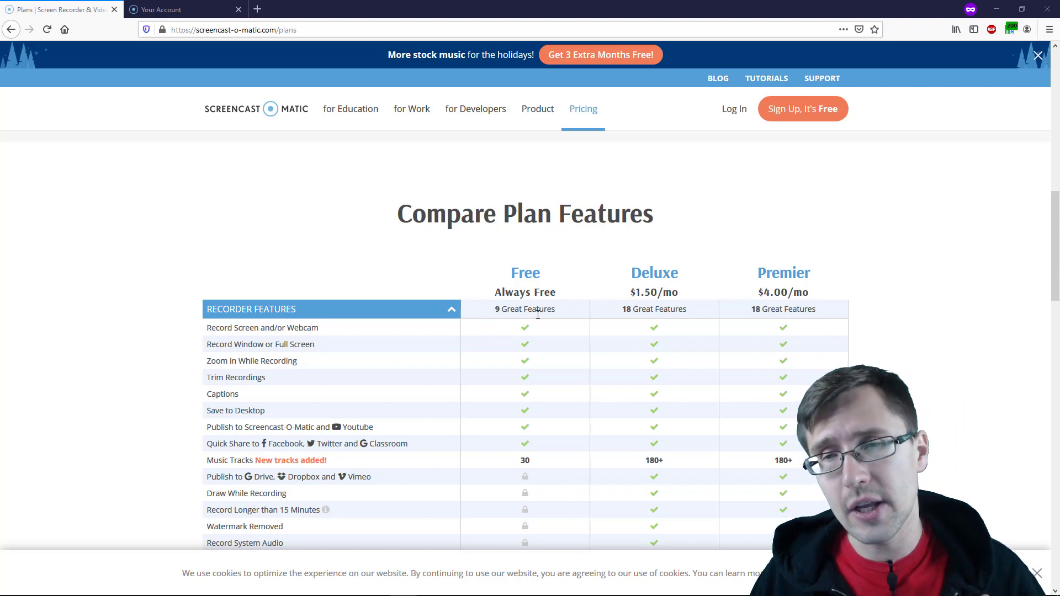
left_click_drag(763, 276, 849, 283)
left_click(848, 282)
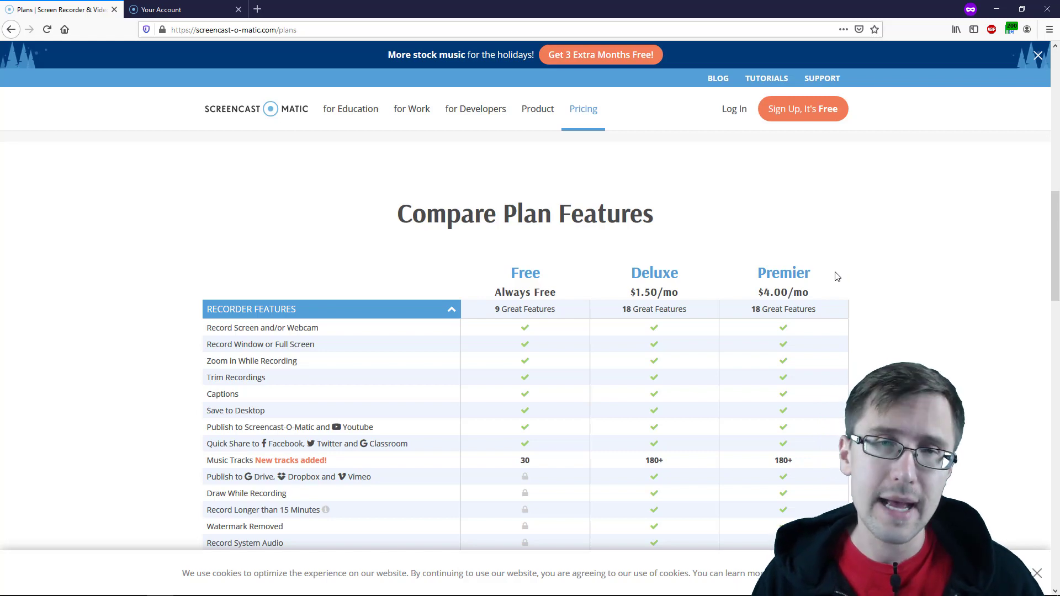
scroll(544, 322, "up", 10)
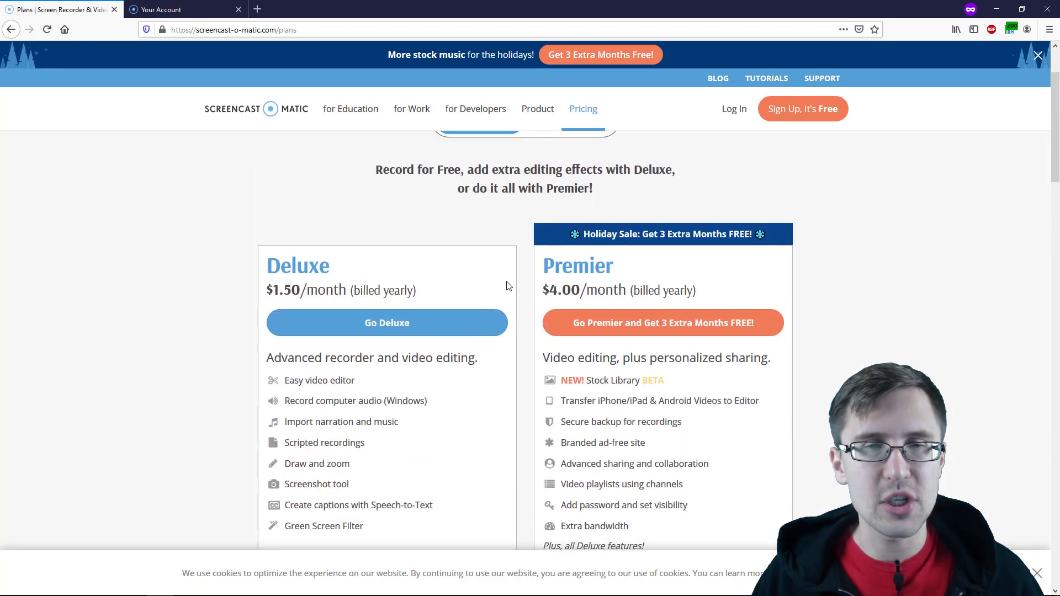
- Go to the already open account page and launch the screen recorder
left_click(160, 5)
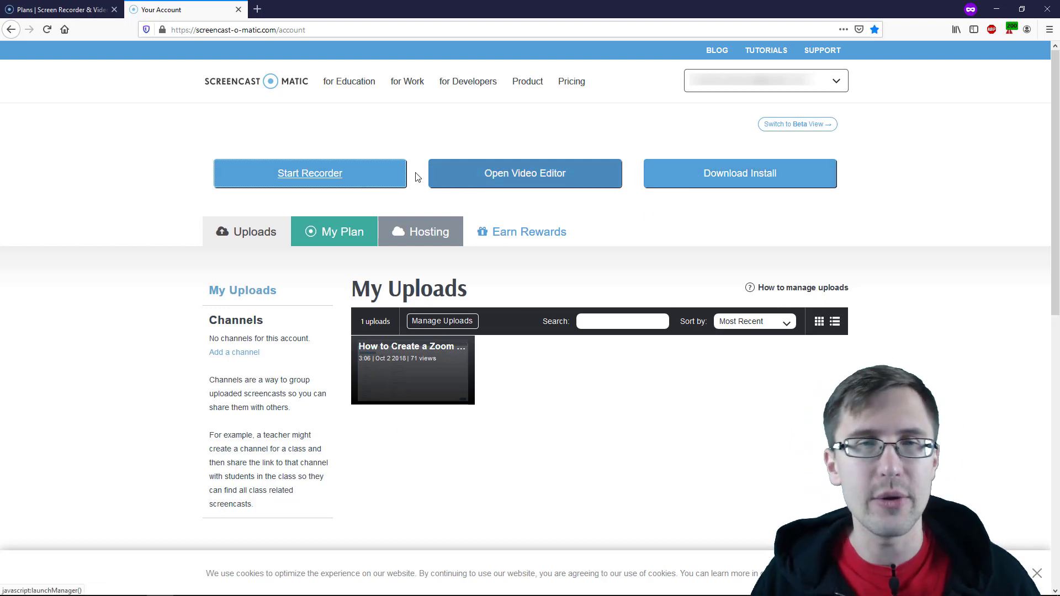
left_click(366, 184)
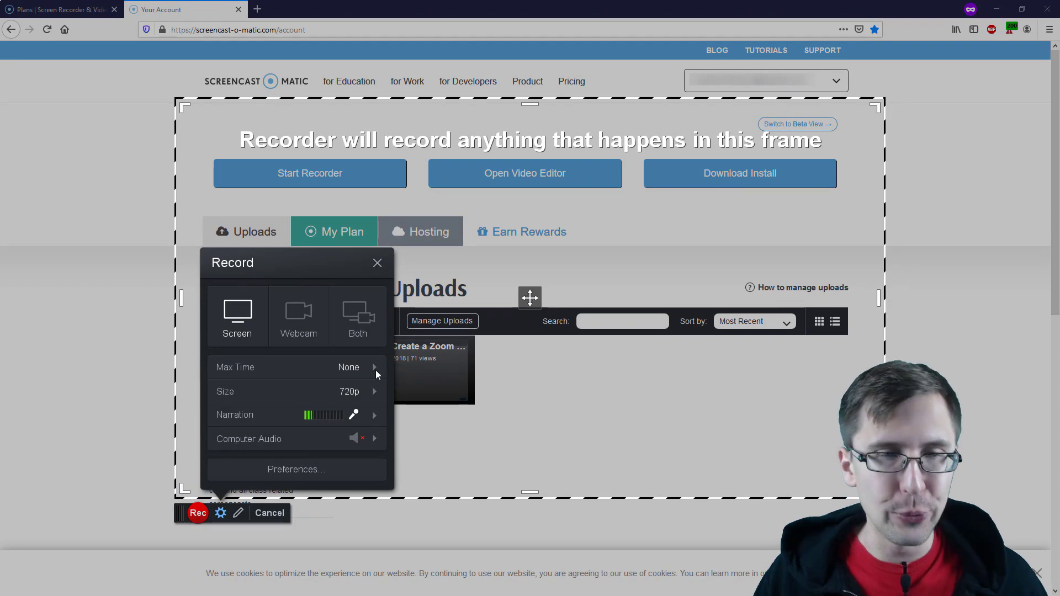
- Set the recorder to capture only the screen at Fullscreen (1080p) size and close the recording settings
left_click(296, 323)
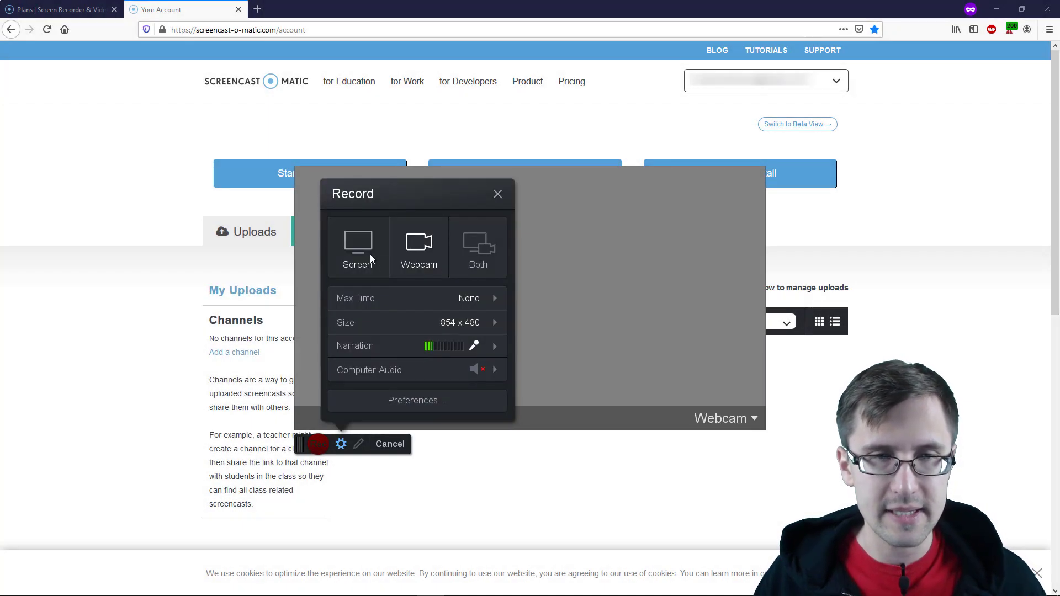
left_click(369, 254)
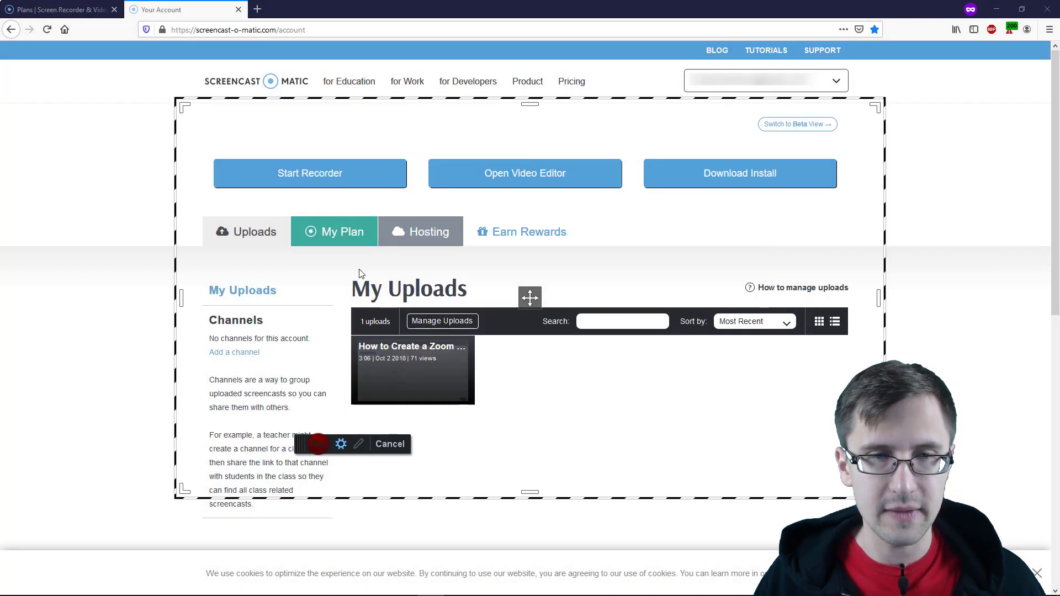
left_click(350, 395)
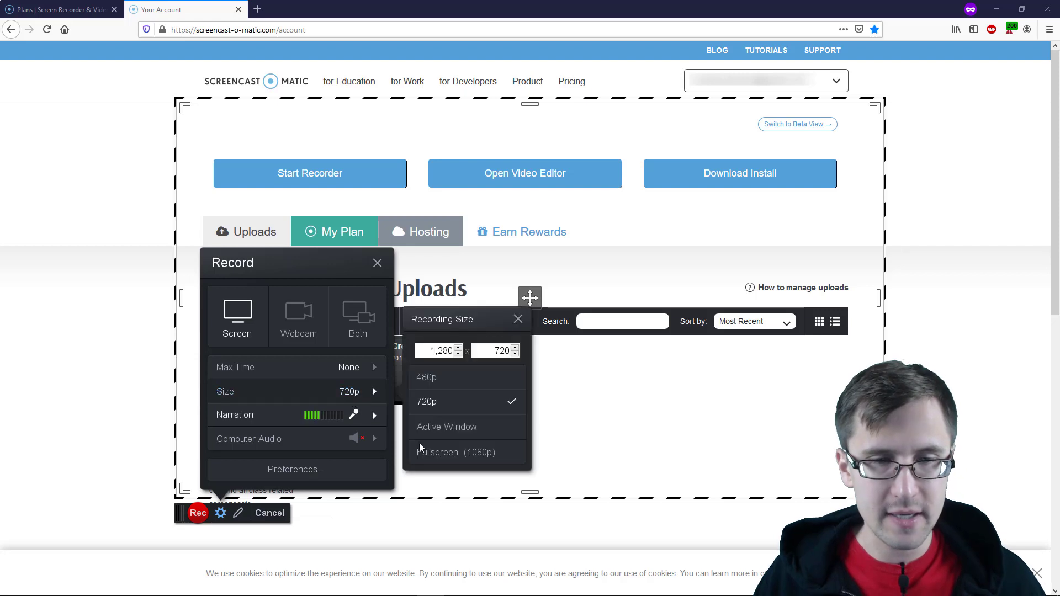
left_click(468, 459)
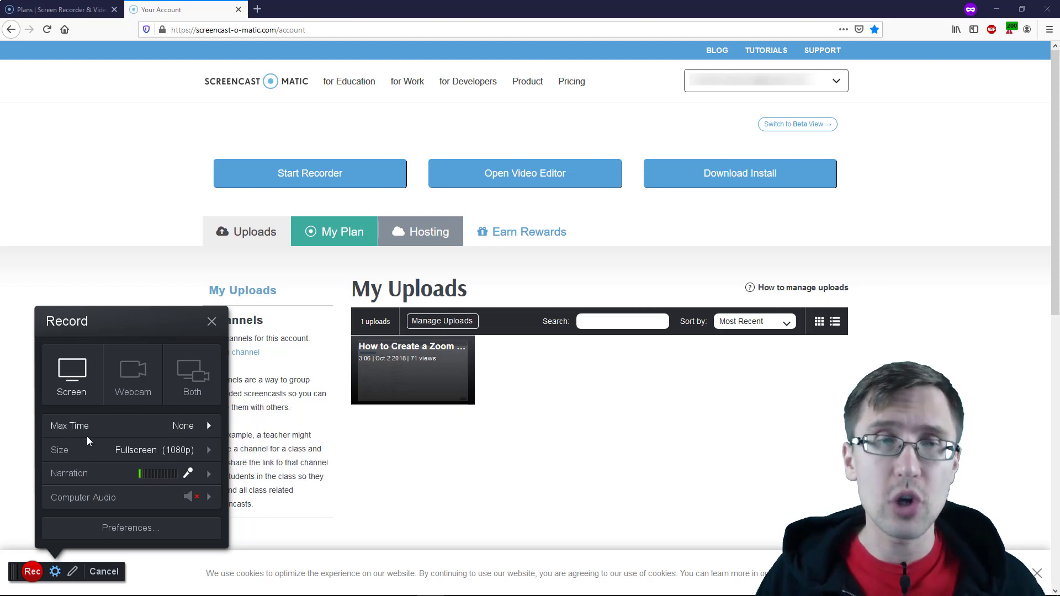
left_click(57, 572)
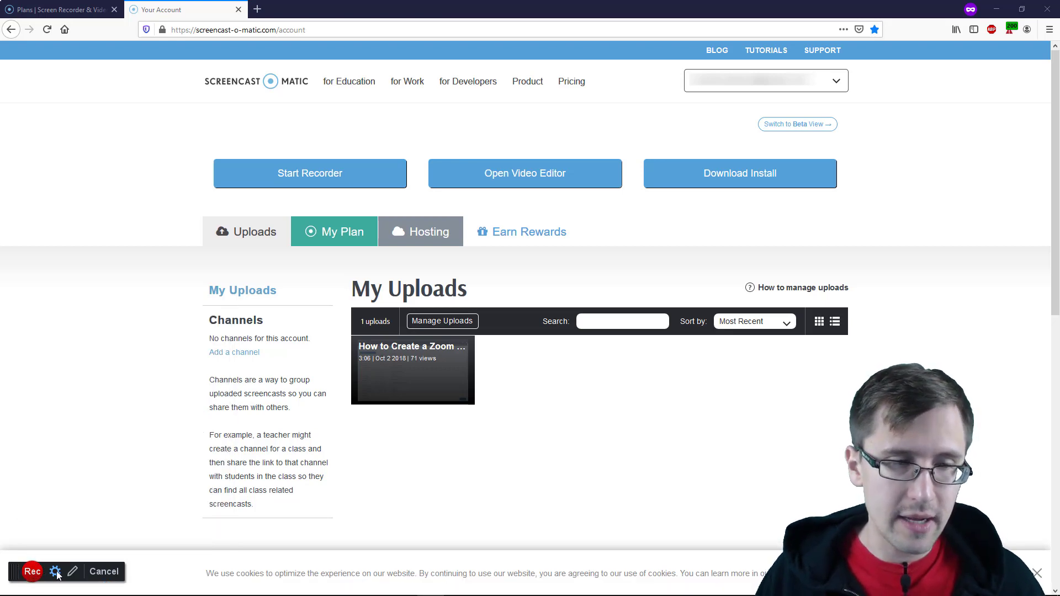
left_click(57, 572)
left_click(56, 572)
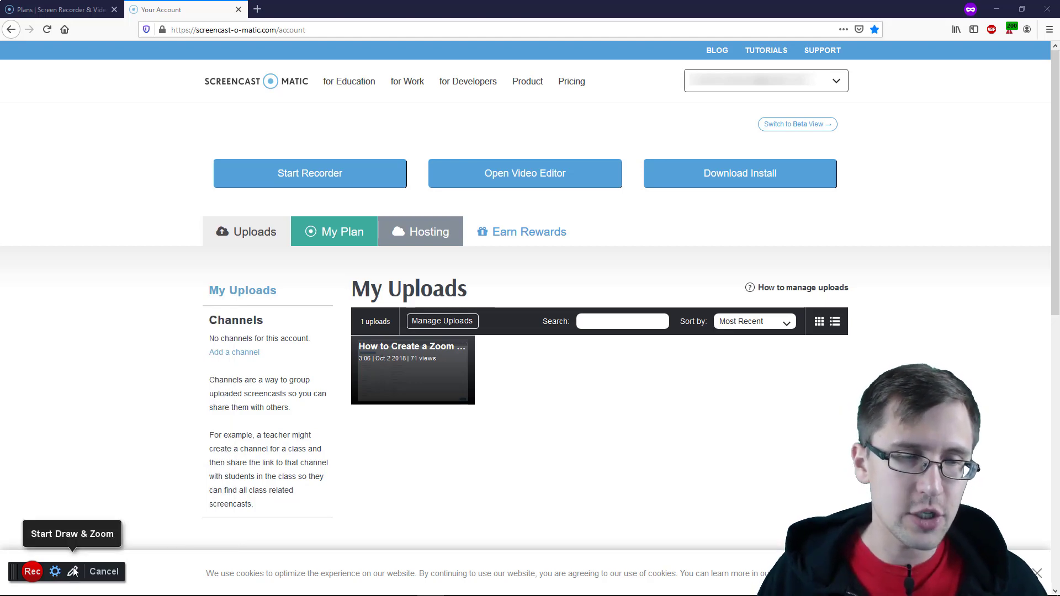
- Draw a red freehand line across the page with the Draw & Zoom tool, and discard the recording session
left_click(73, 572)
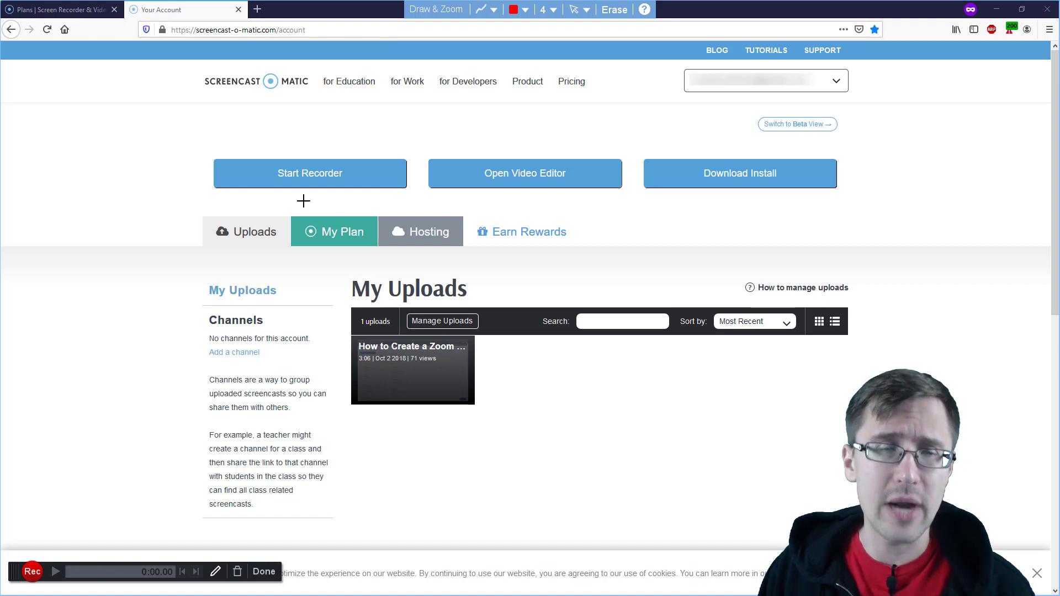
mouse_move(140, 146)
left_mouse_down()
mouse_move(383, 297)
mouse_move(384, 231)
mouse_move(315, 333)
mouse_move(286, 334)
left_mouse_up()
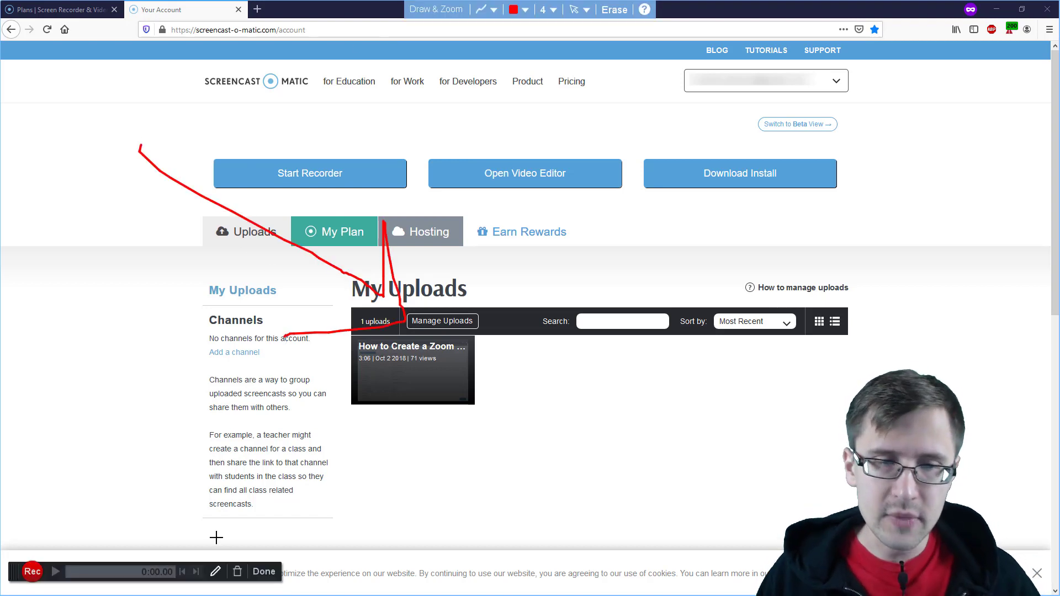
left_click(261, 571)
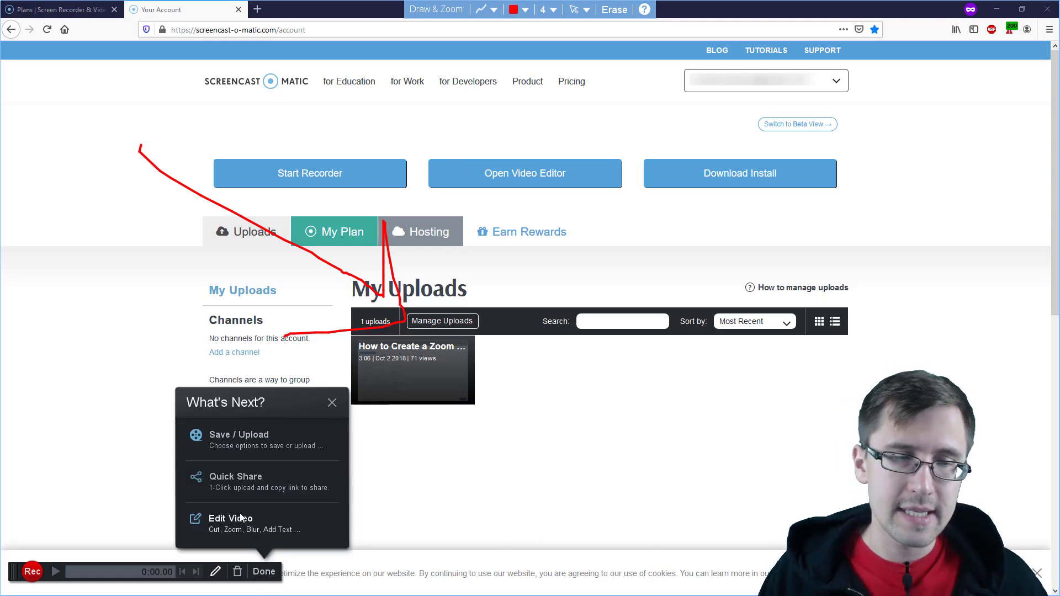
left_click(239, 570)
left_click(219, 536)
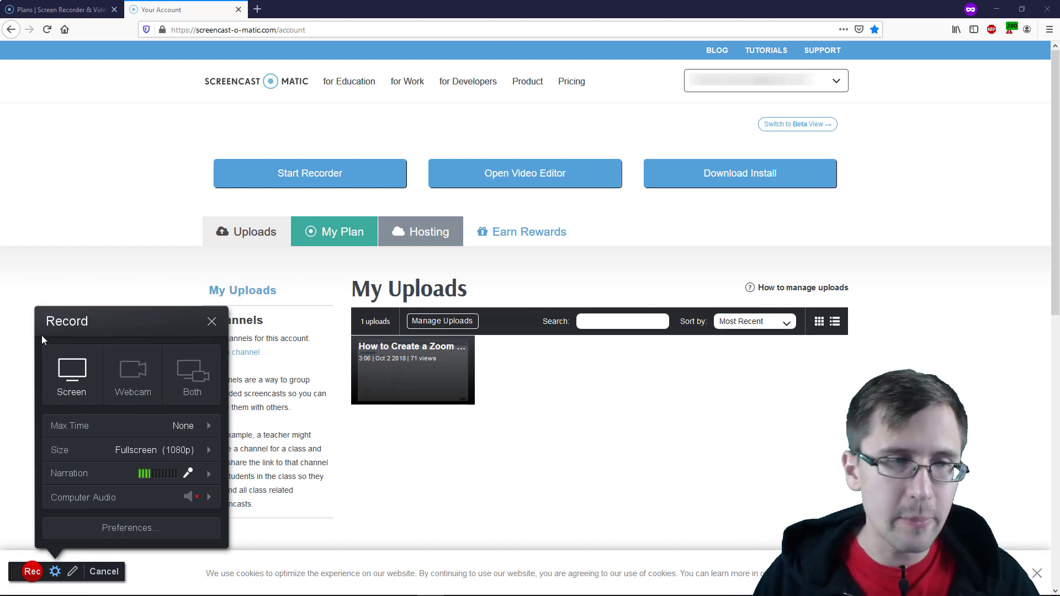
- Switch the recording source to Webcam, look through the selectable webcams, and reopen the recording settings
left_click(142, 398)
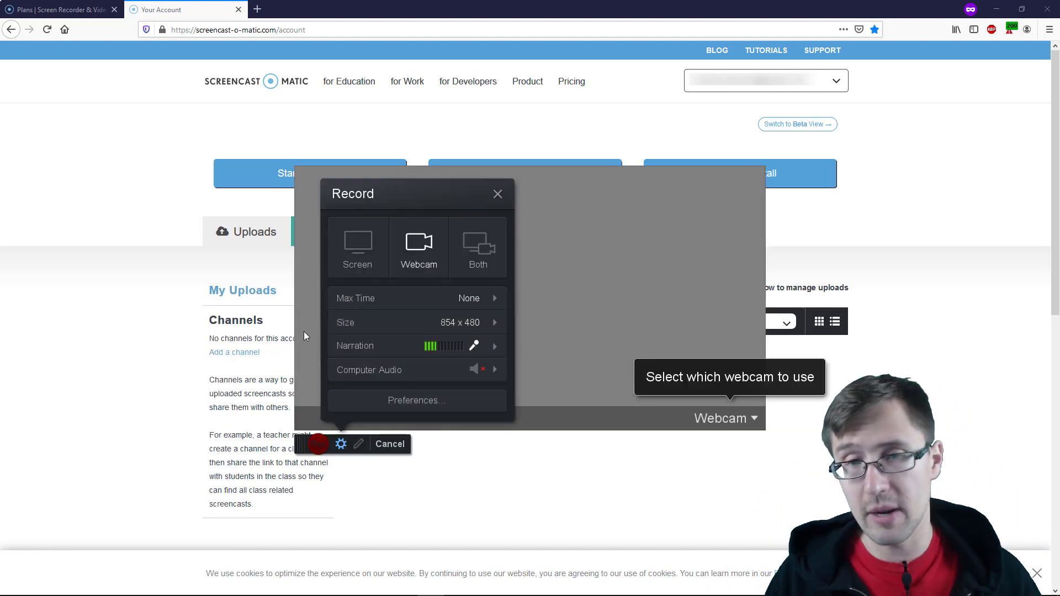
left_click(740, 419)
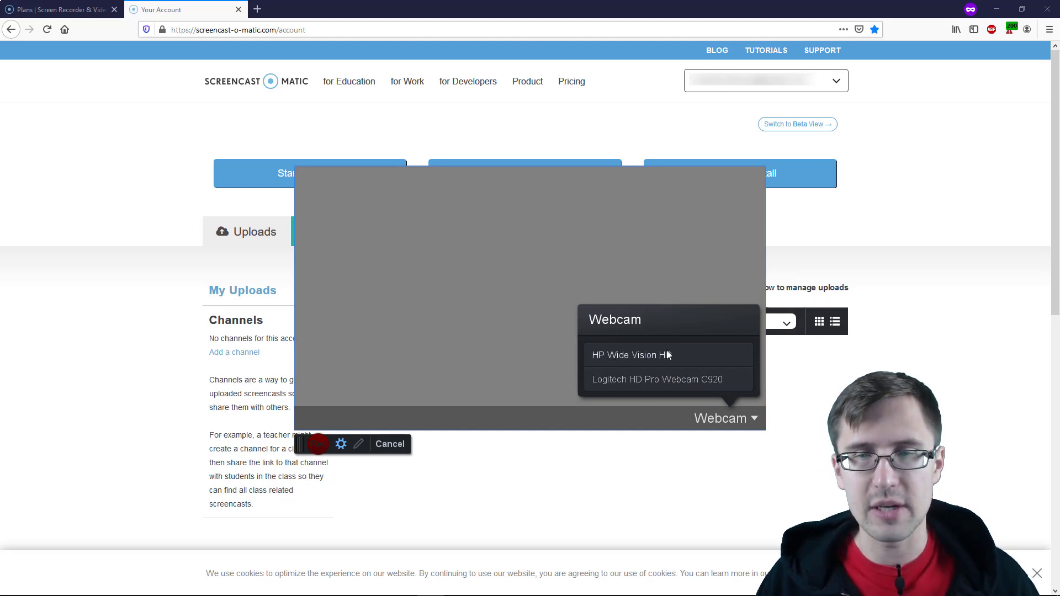
left_click(587, 419)
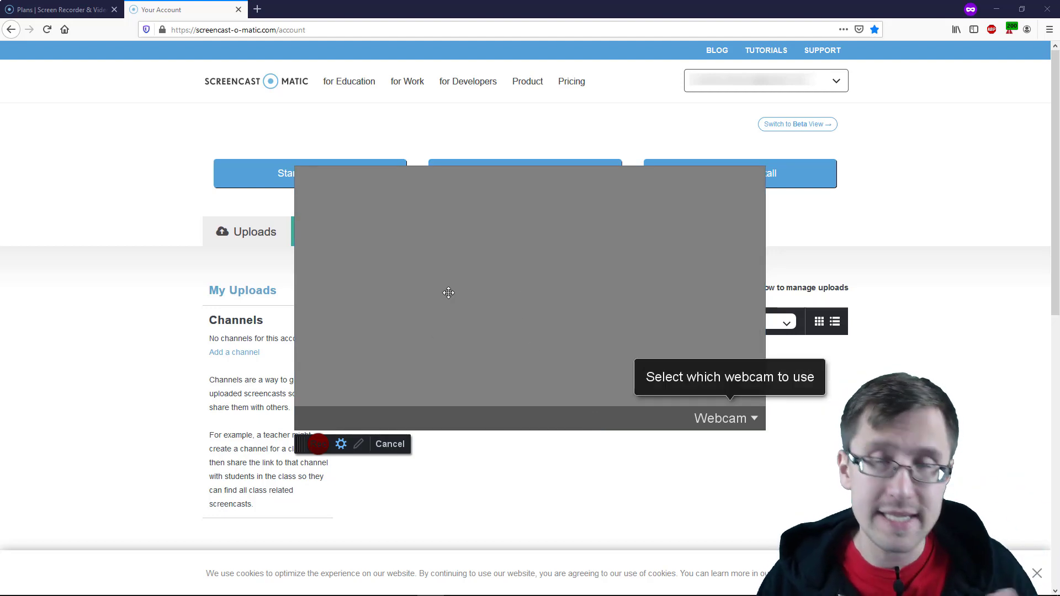
left_click(342, 444)
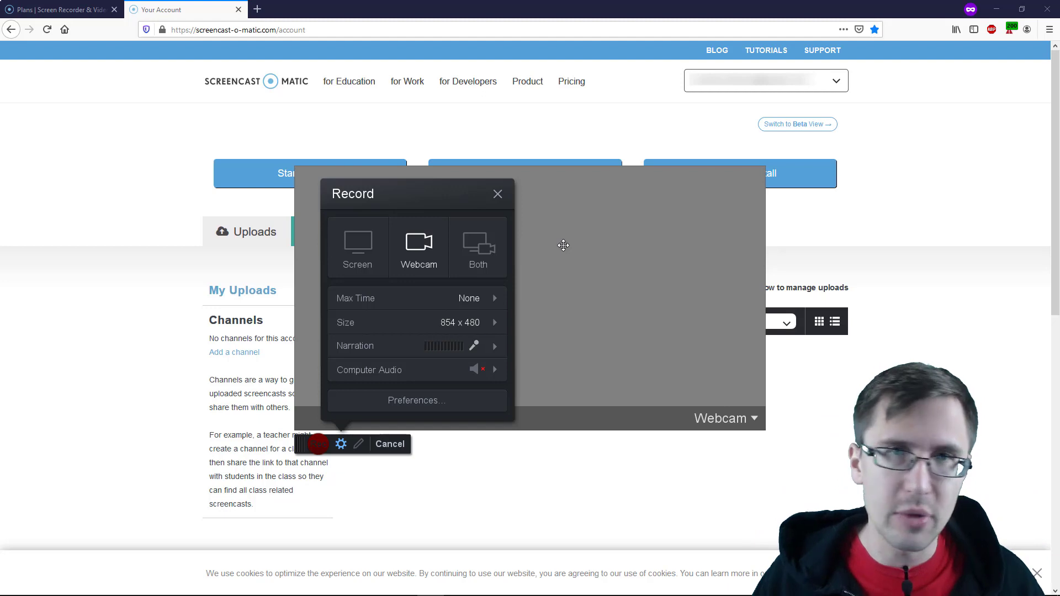
- Set the recorder to capture both screen and webcam at Fullscreen (1080p) size
left_click(480, 251)
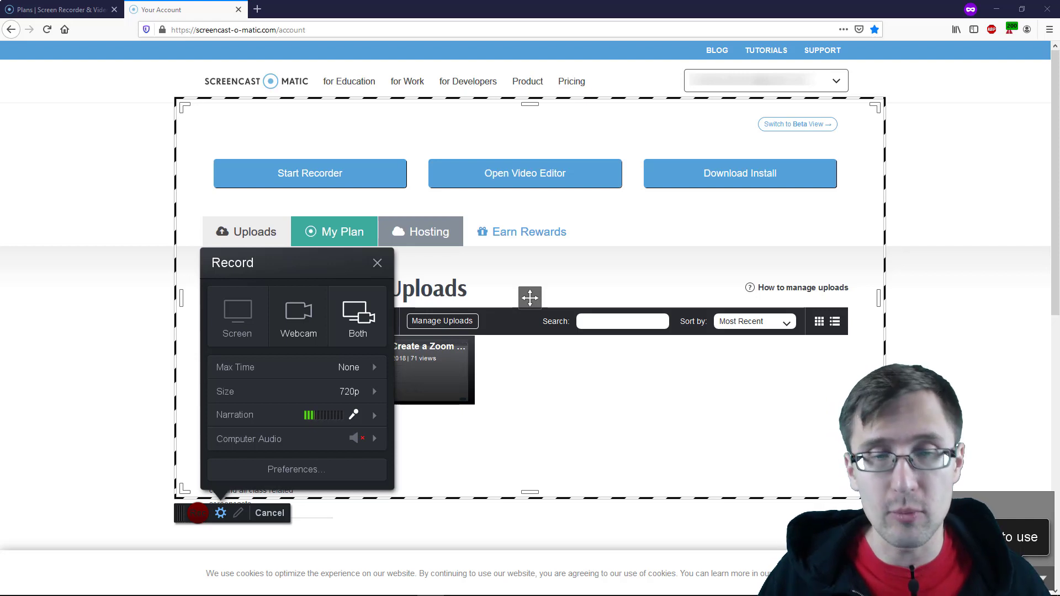
left_click(348, 389)
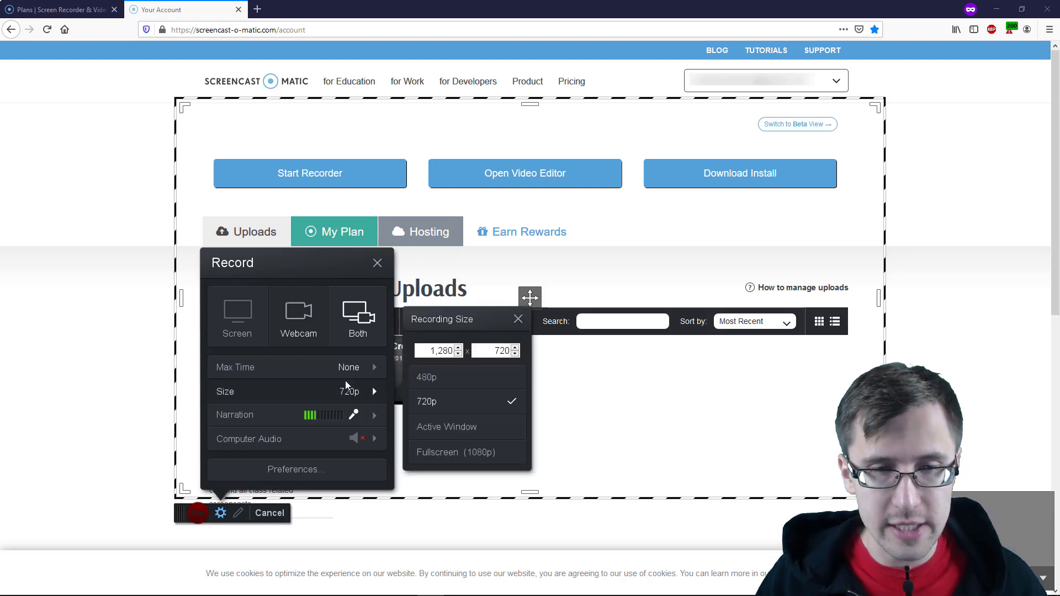
left_click(468, 454)
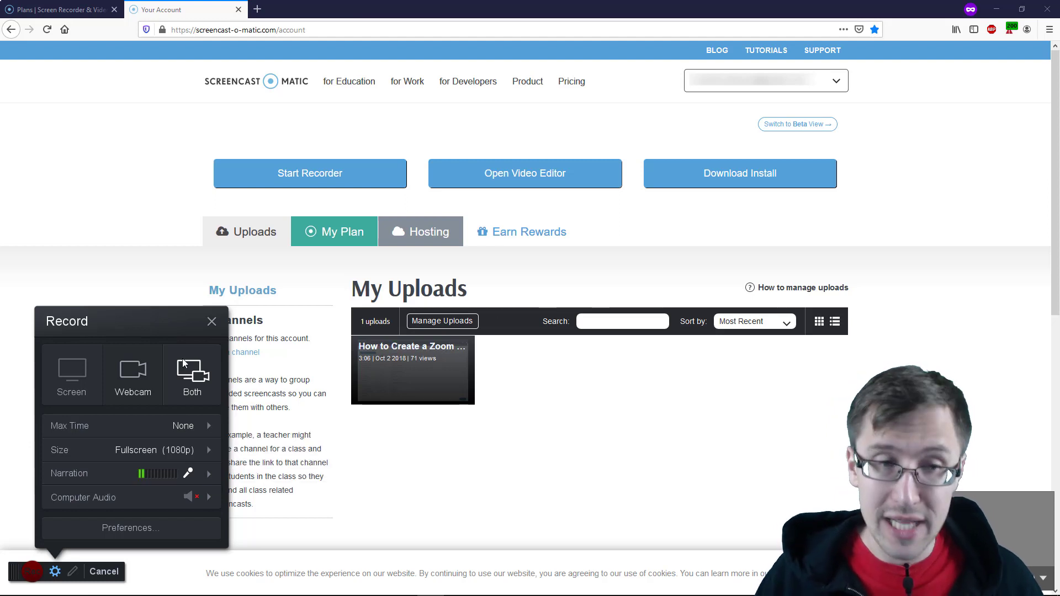
- Set the recording source to Screen only and limit the maximum recording time to 00:15:00
left_click(75, 376)
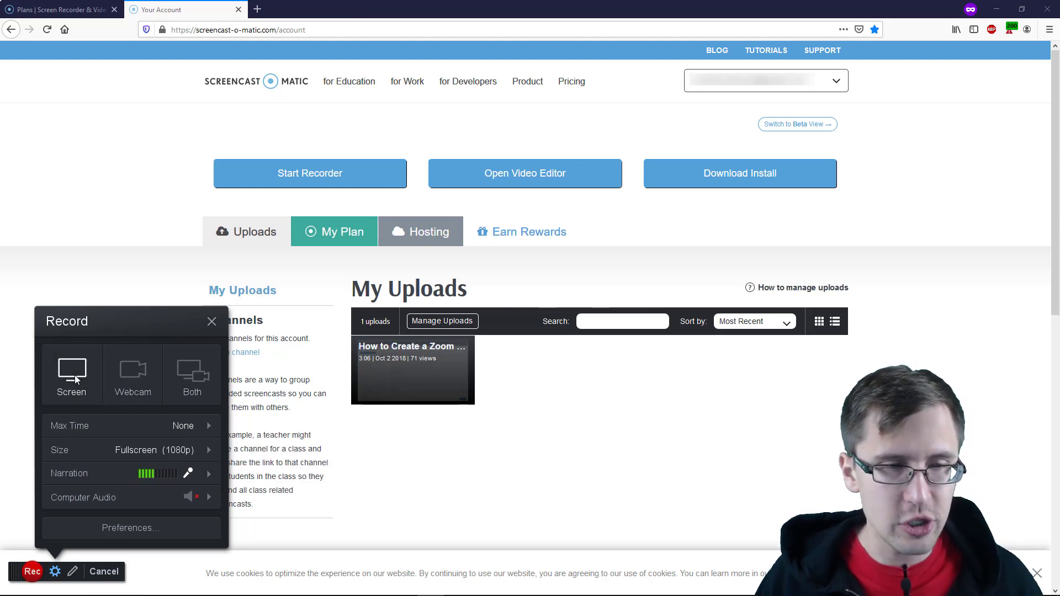
left_click(131, 417)
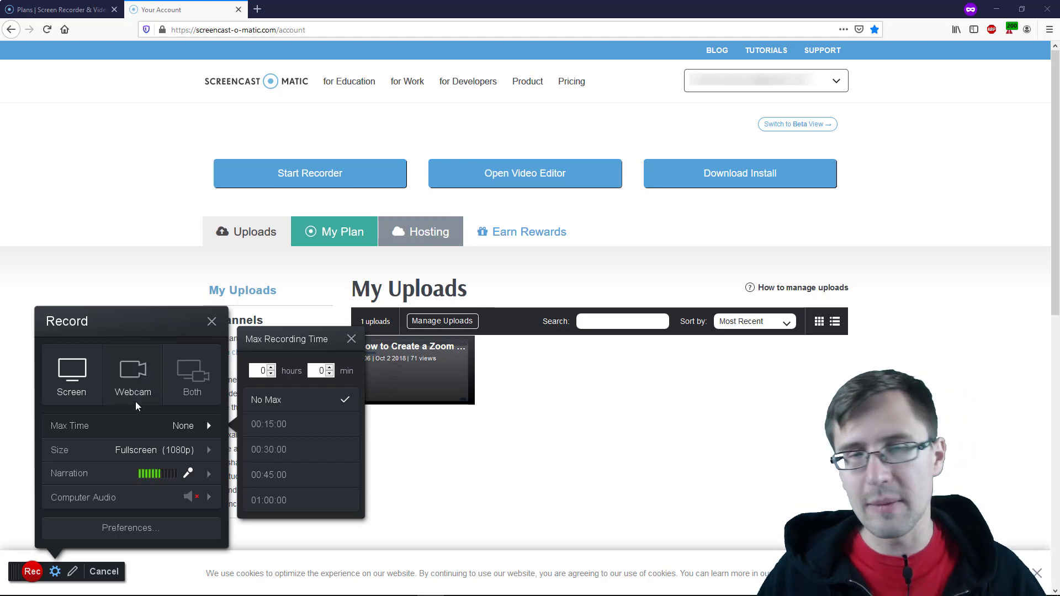
left_click(273, 424)
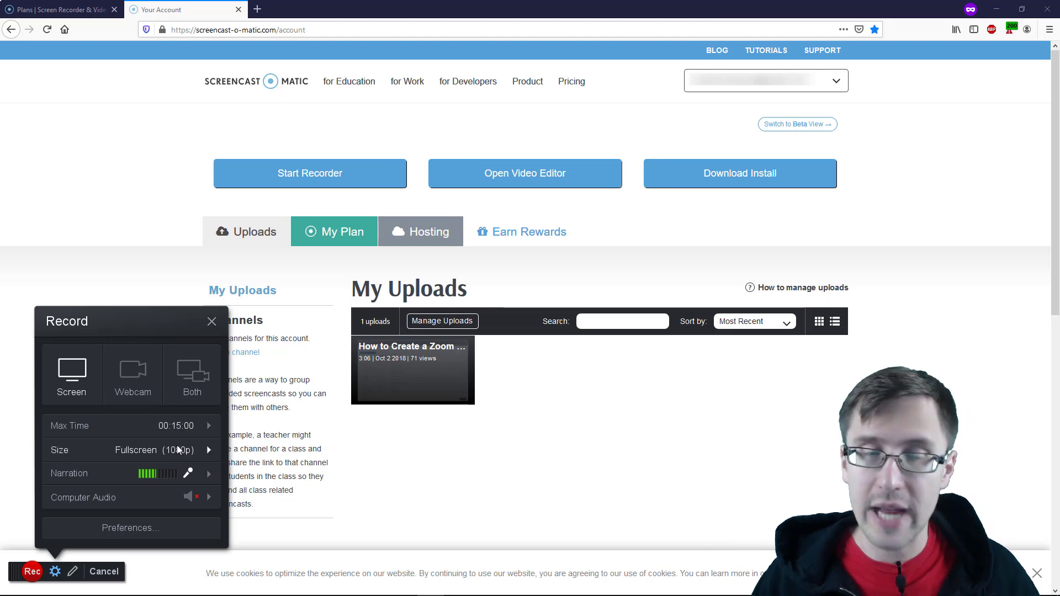
left_click(174, 424)
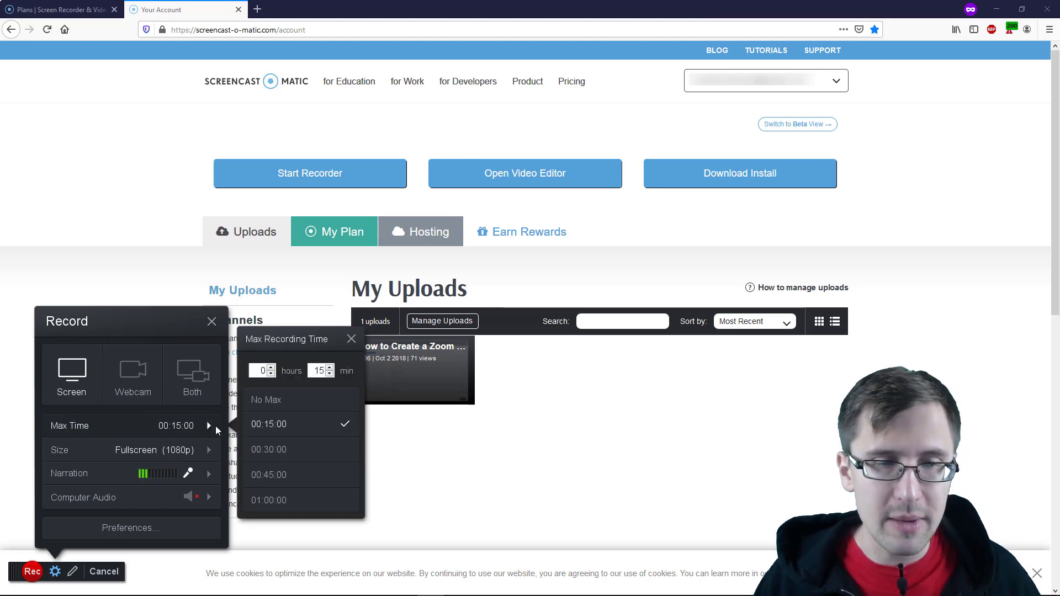
left_click(179, 428)
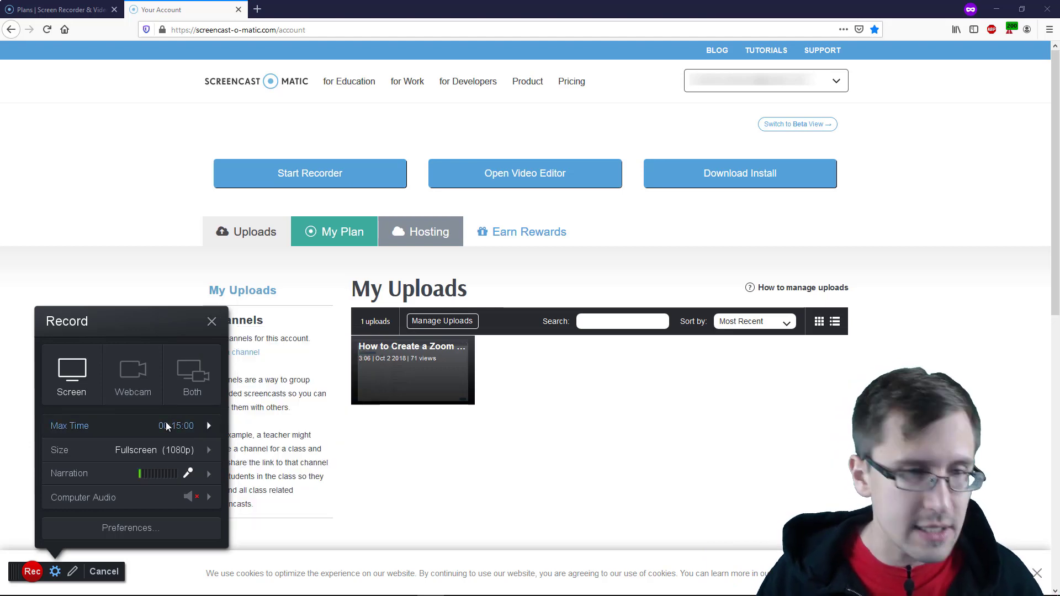
left_click(179, 428)
left_click(179, 428)
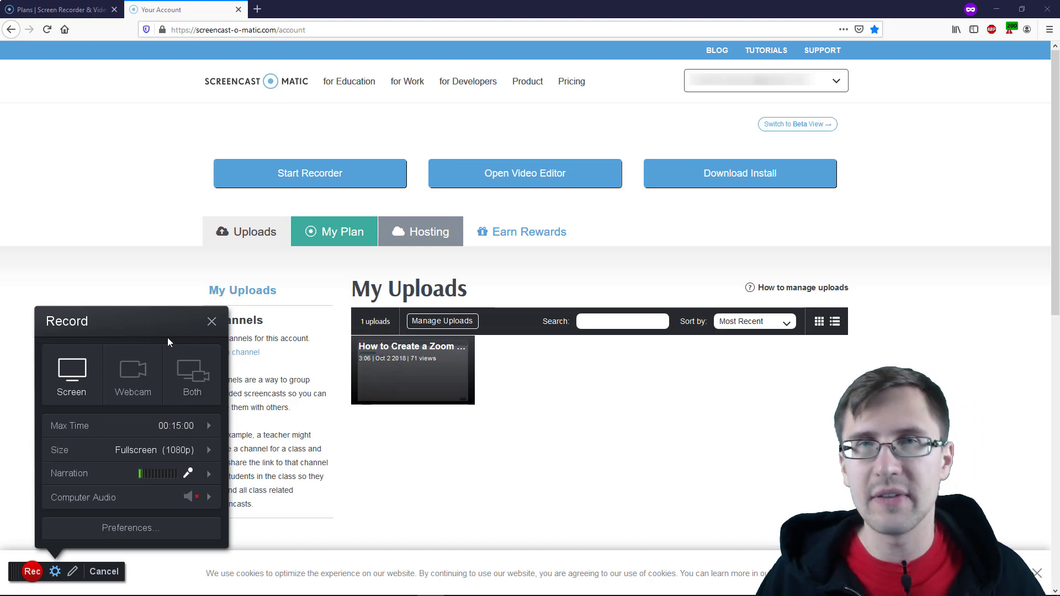
- Try the 480p and 720p recording sizes, and enlarge the recording frame from its upper-right corner to about 1482 x 830
left_click(163, 450)
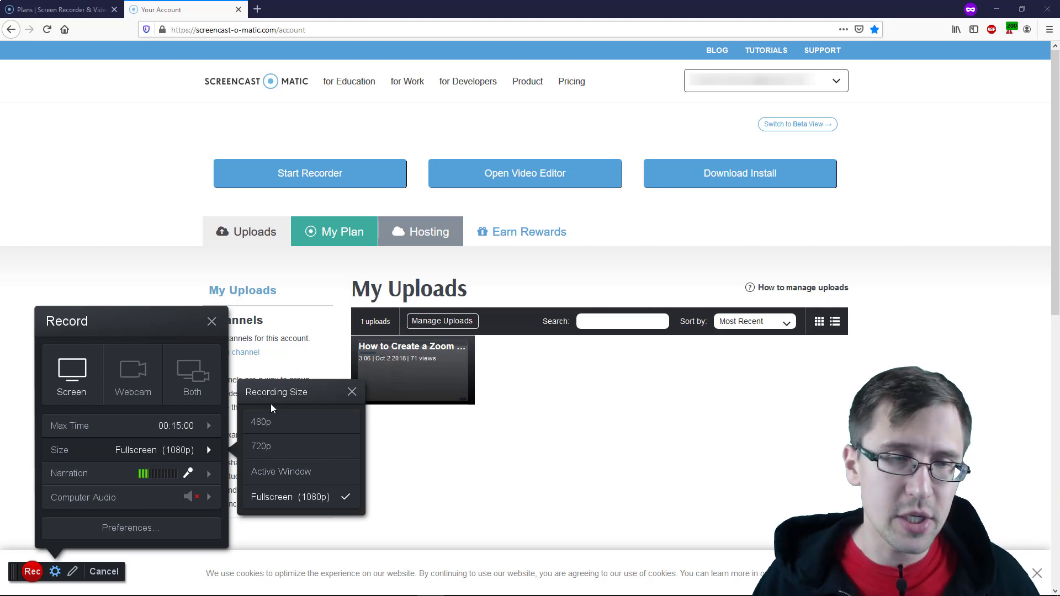
left_click(264, 422)
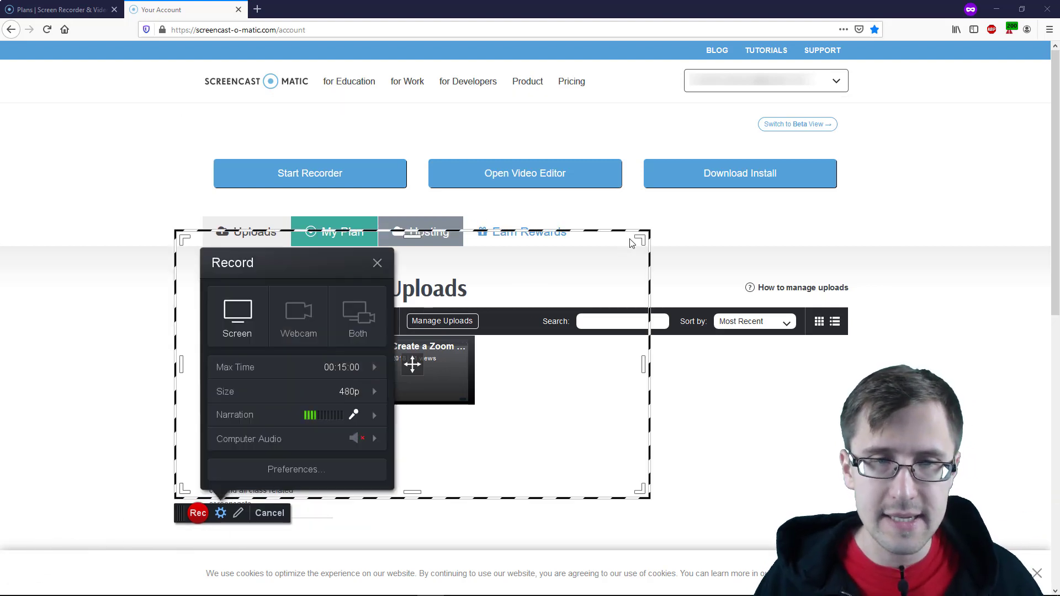
left_click(336, 387)
left_click(420, 406)
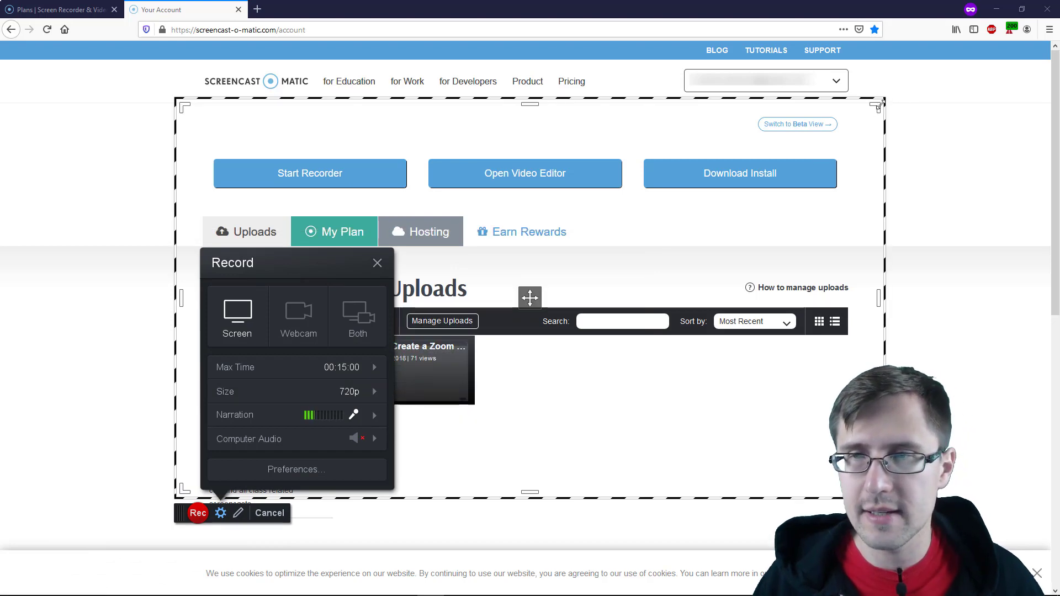
left_click_drag(885, 104, 996, 40)
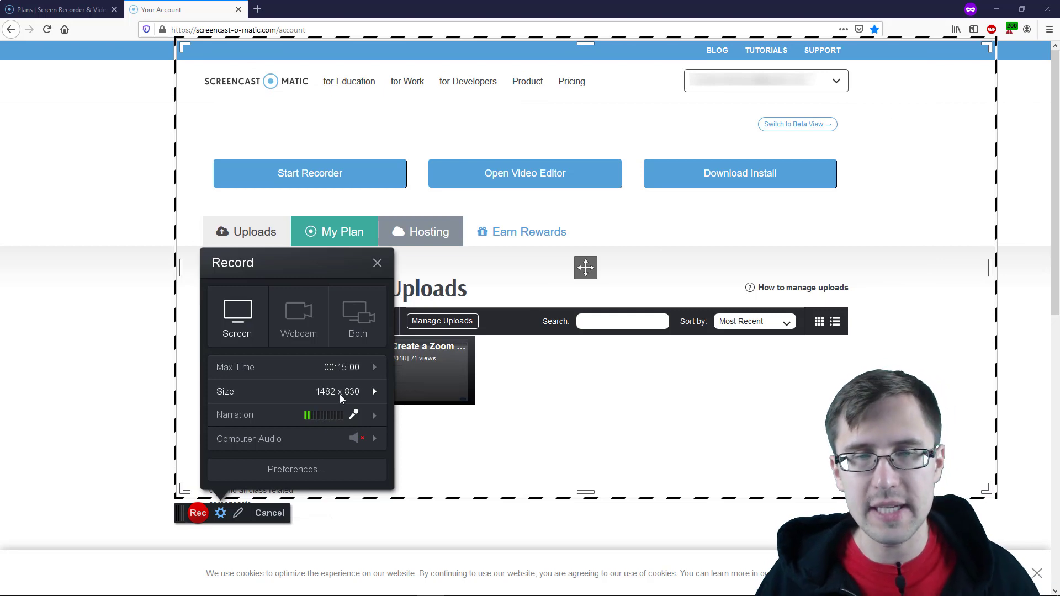
- Set the recording size to Fullscreen (1080p)
left_click(340, 392)
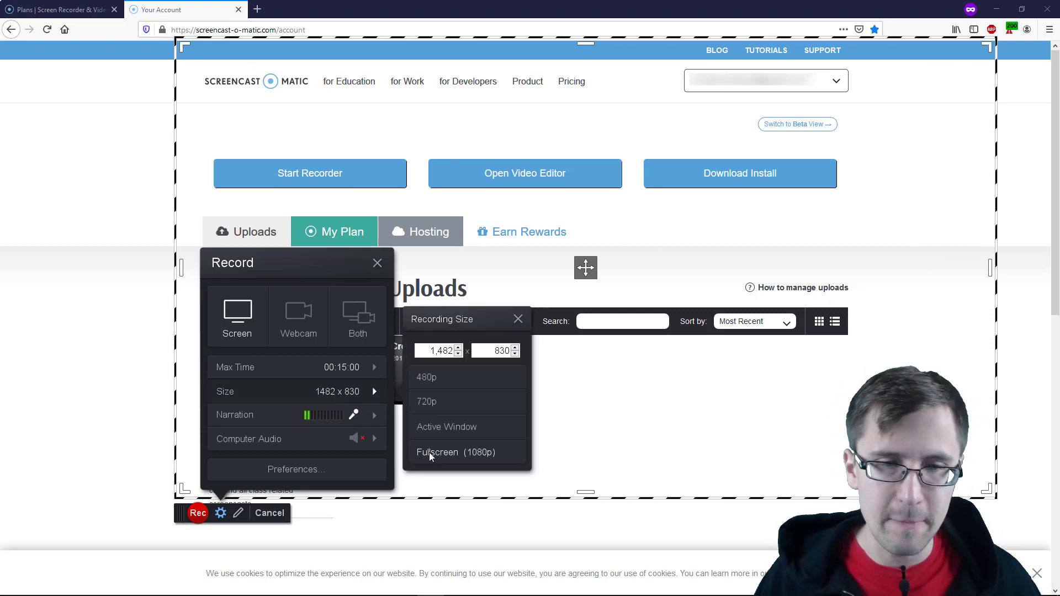
left_click(437, 456)
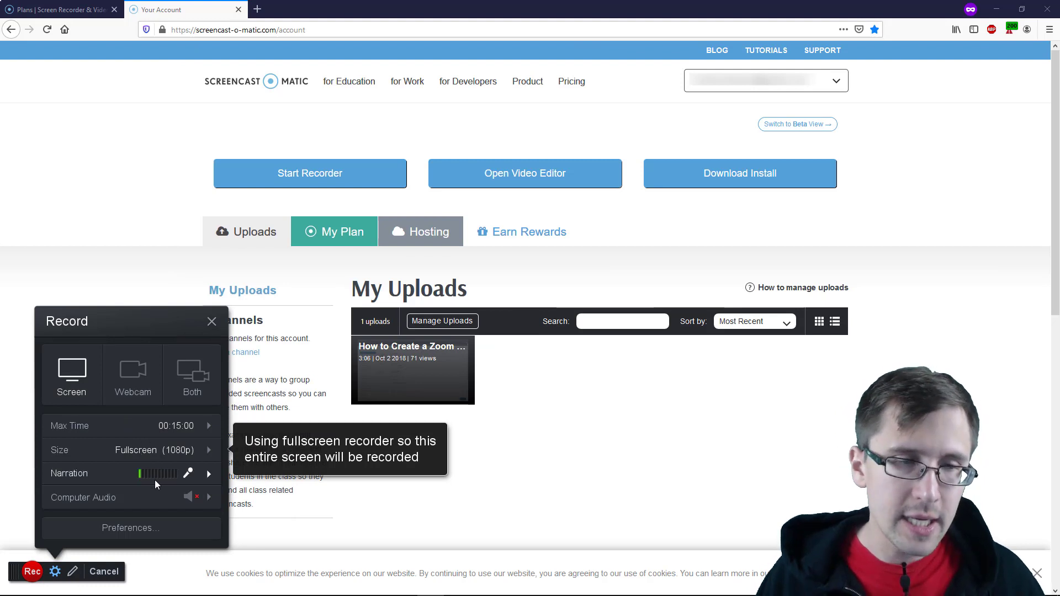
- Review the narration microphone choices for the recording, leaving Default Microphone selected
mouse_move(142, 472)
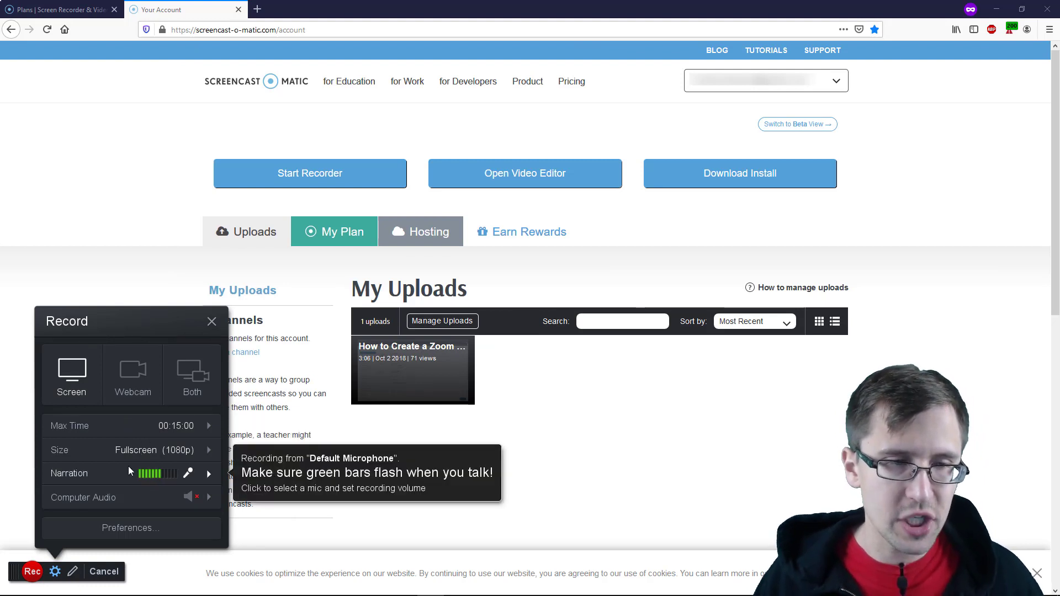
left_click(174, 476)
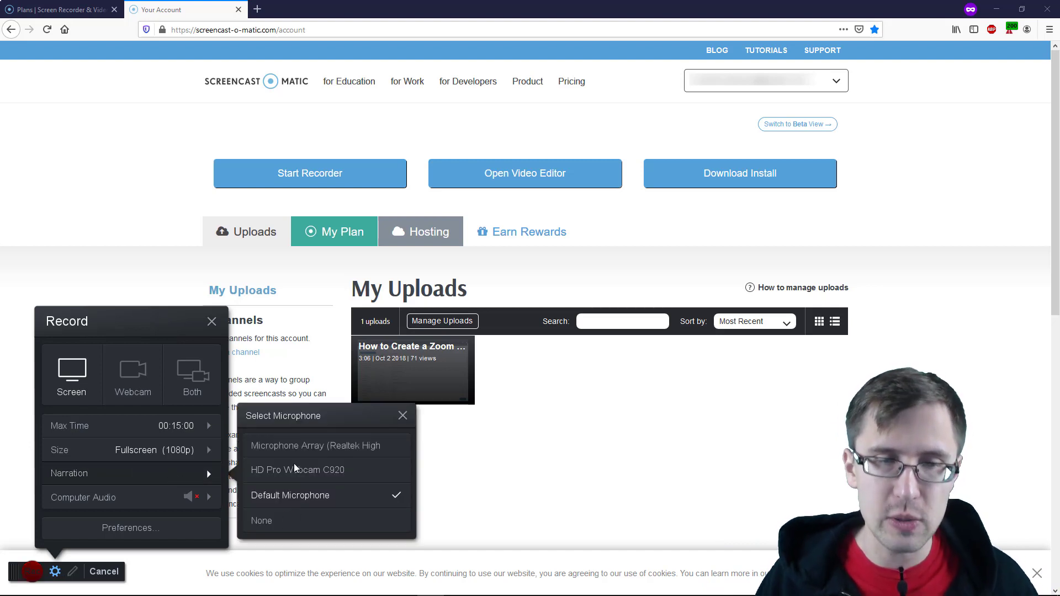
left_click(403, 417)
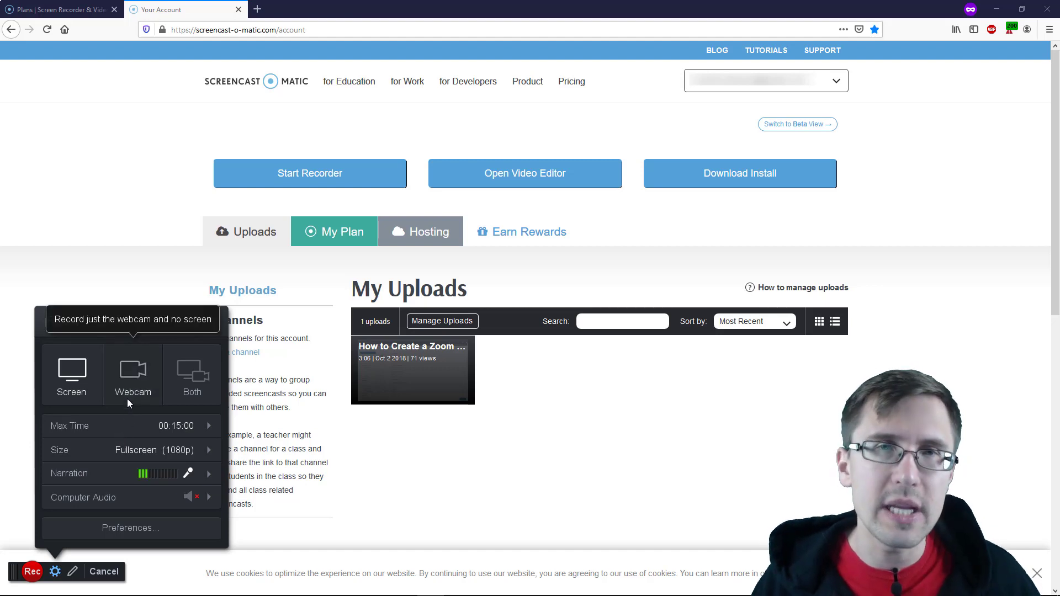
- Review the computer audio setting and the recorder preferences, discarding the preferences without changes
left_click(163, 501)
left_click(280, 525)
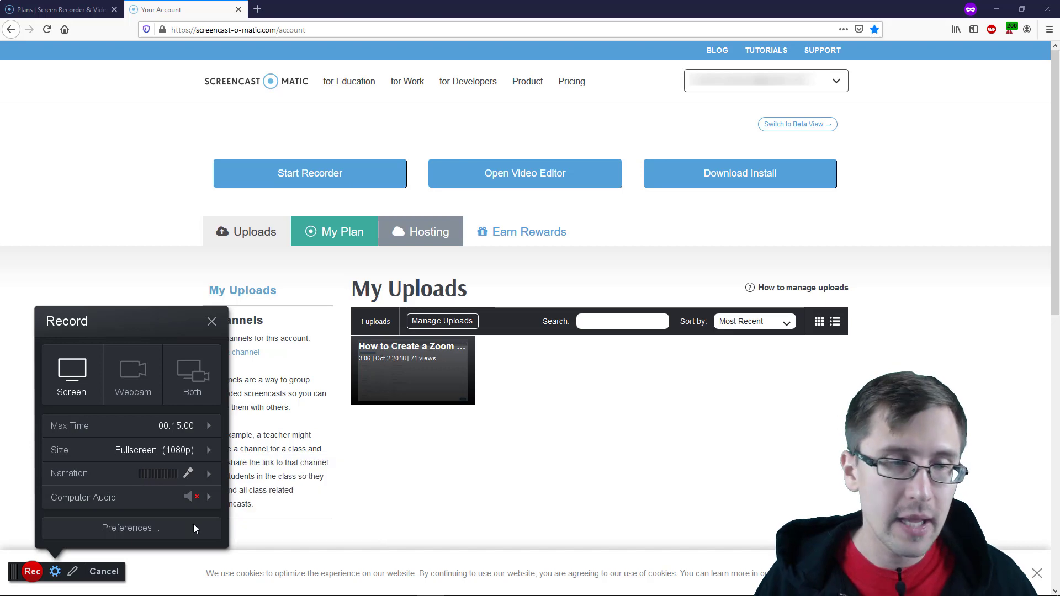
left_click(144, 531)
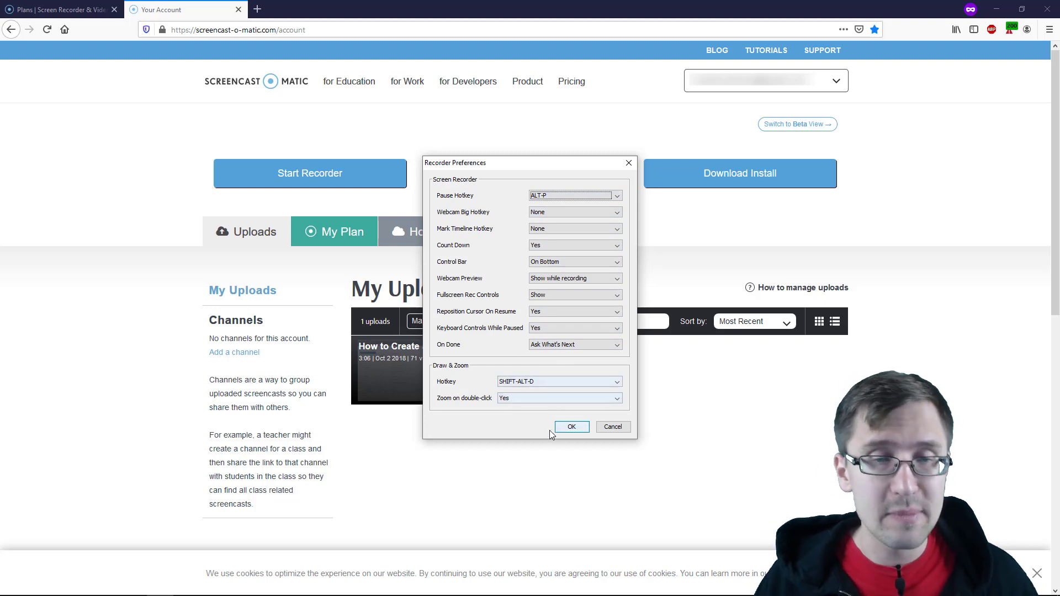
left_click(604, 431)
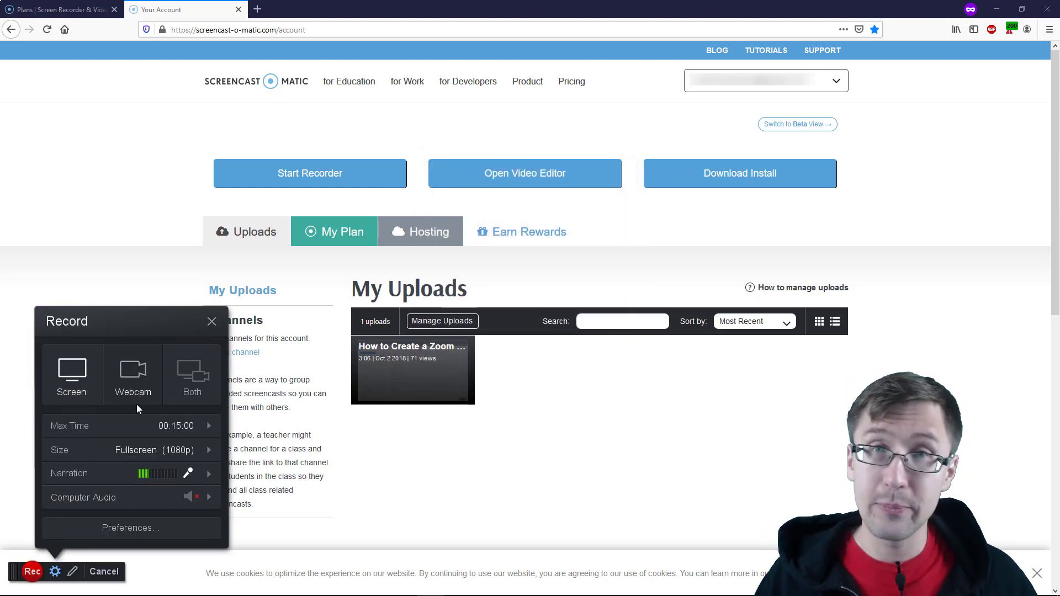
- Record a short fullscreen clip, pause it, resume recording for a few seconds, and pause again
left_click(41, 576)
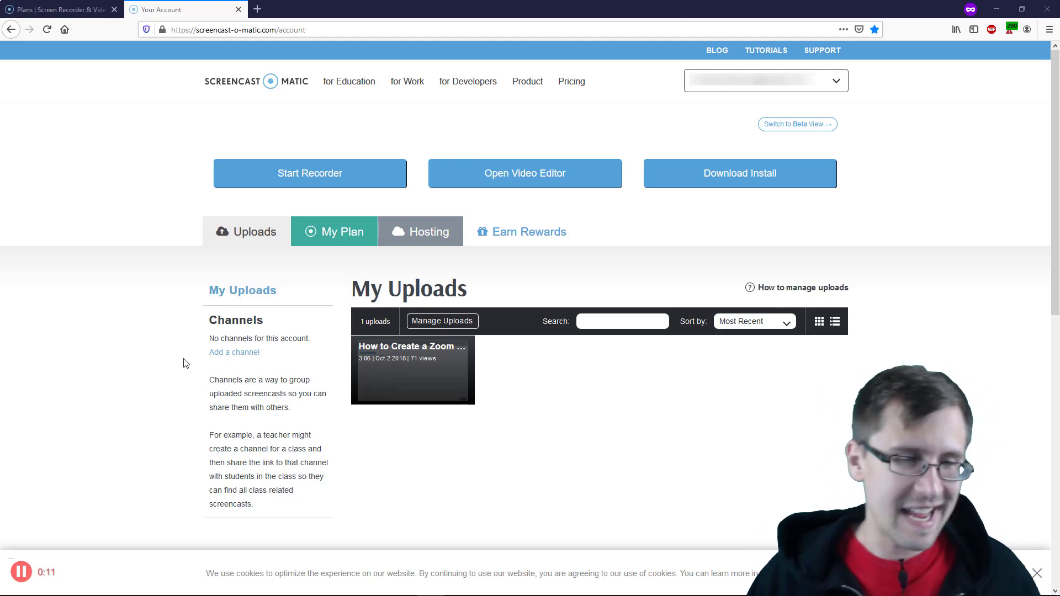
left_click(22, 572)
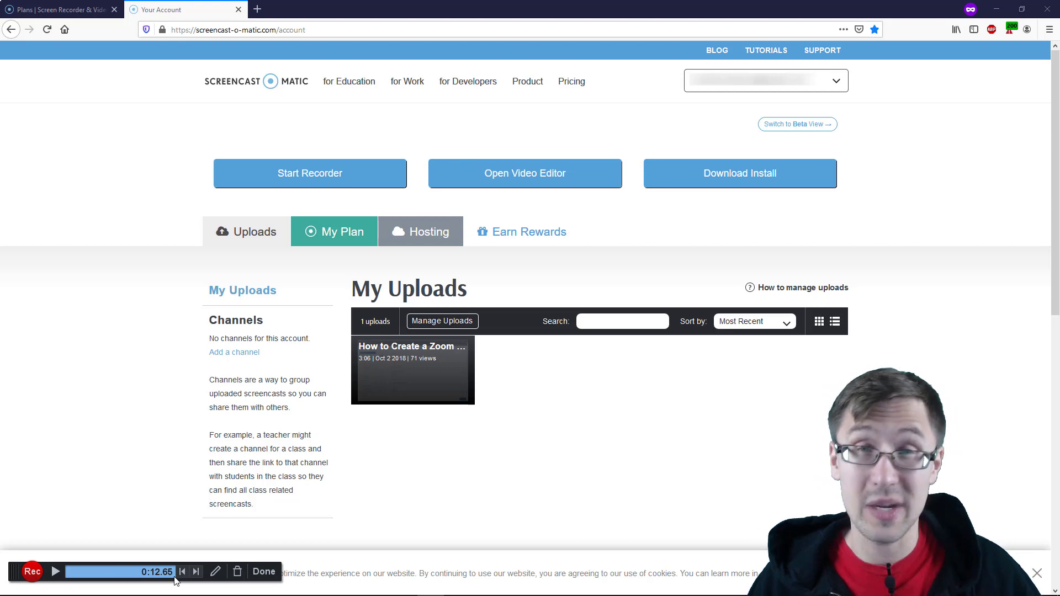
left_click(37, 576)
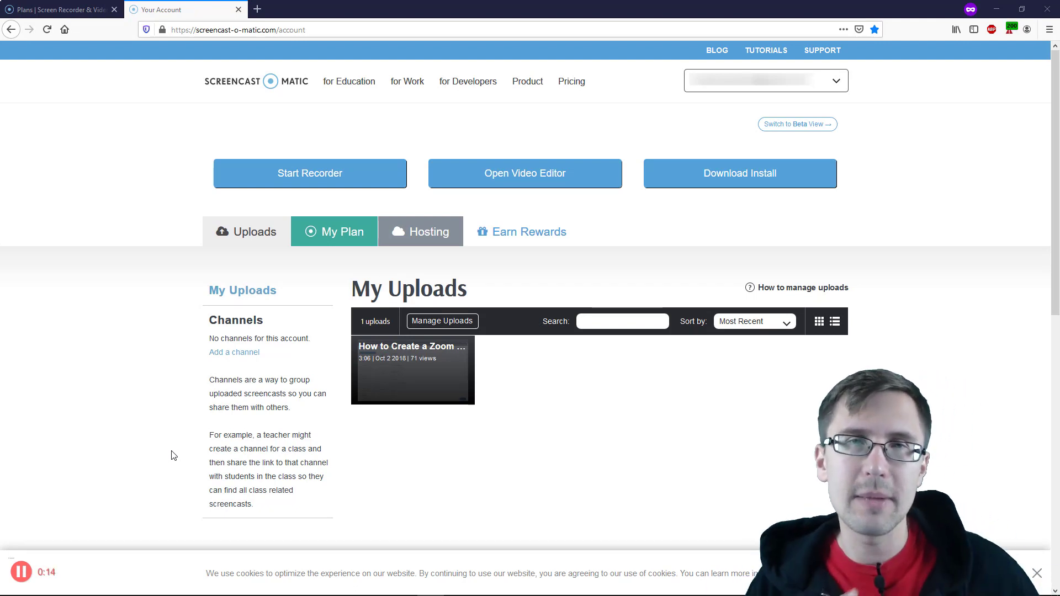
left_click(26, 572)
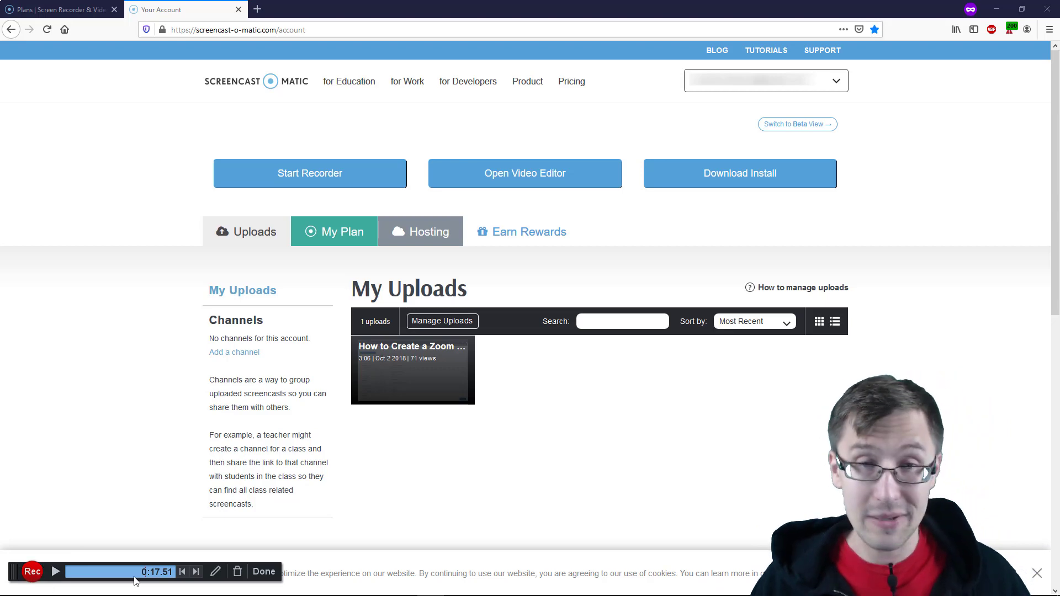
- Seek back through the pause points to the start of the recording, and forward to the first pause point
left_click(184, 572)
left_click(183, 572)
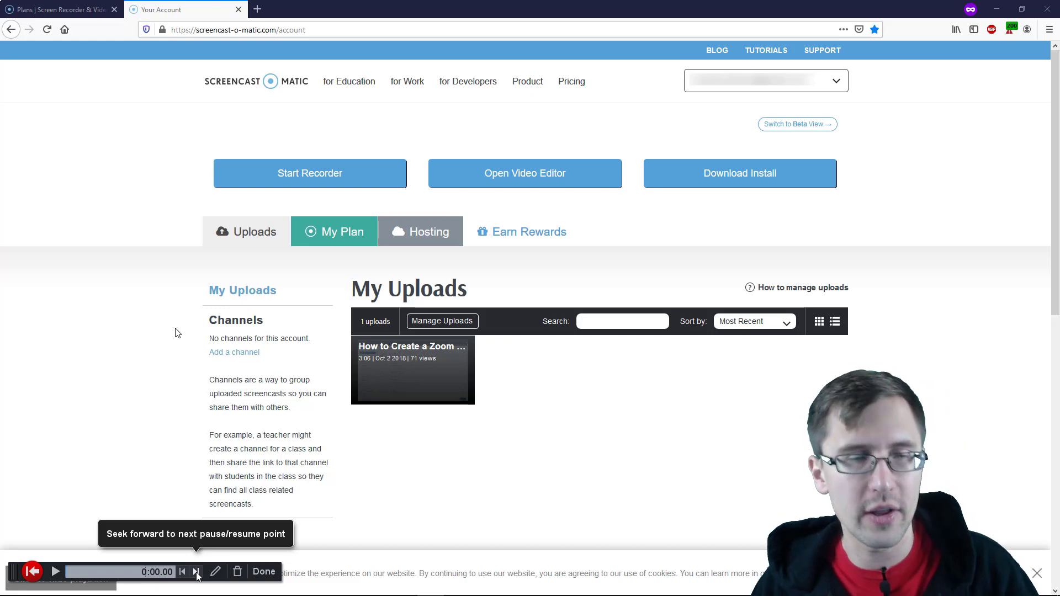
left_click(197, 575)
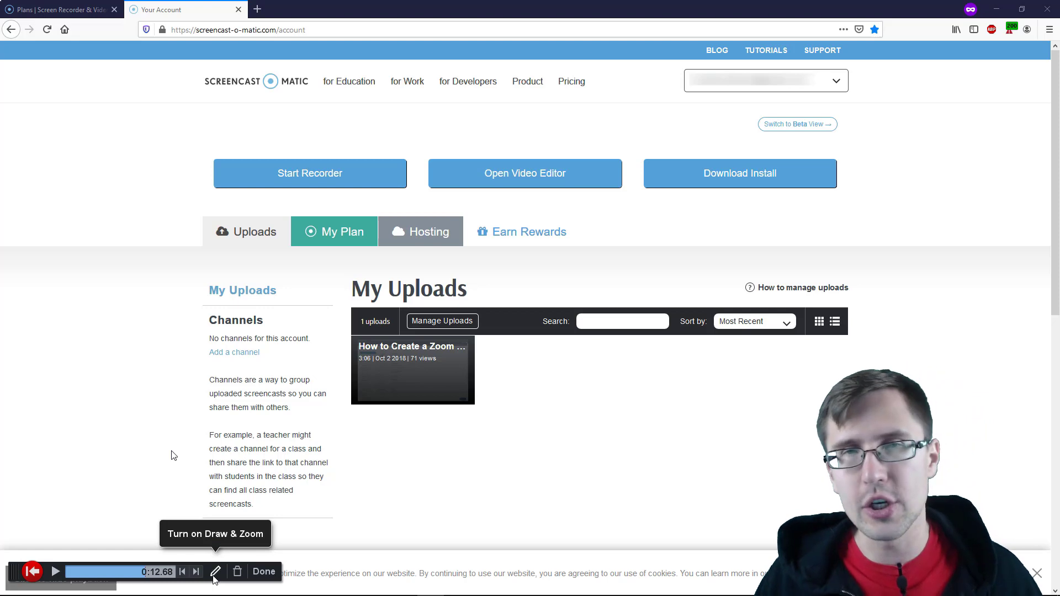
- Finish the recording, open it with Edit Video, and play the first few seconds of the clip
left_click(262, 575)
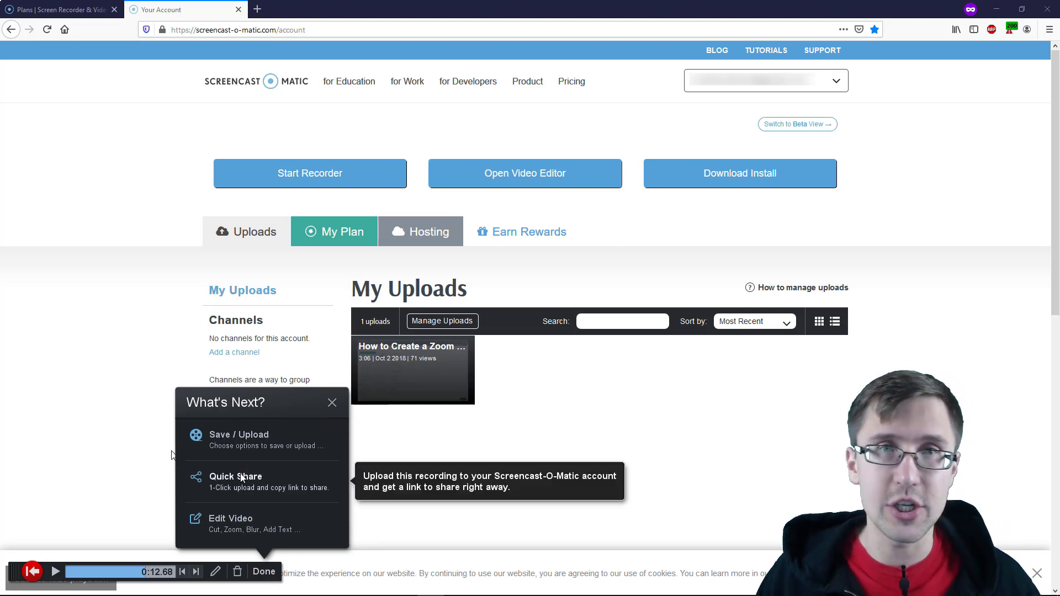
left_click(228, 519)
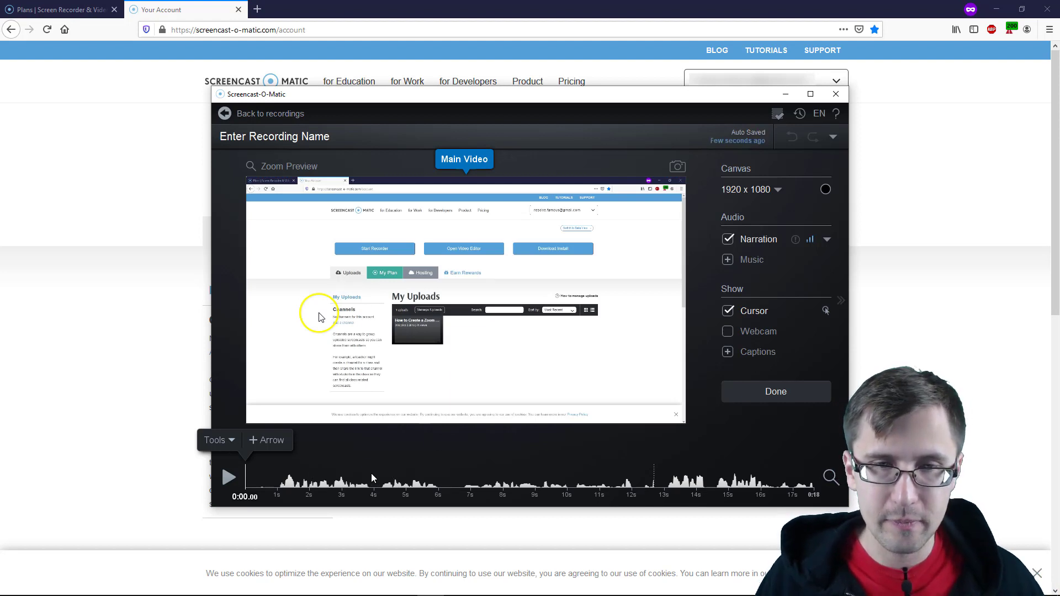
left_click(227, 479)
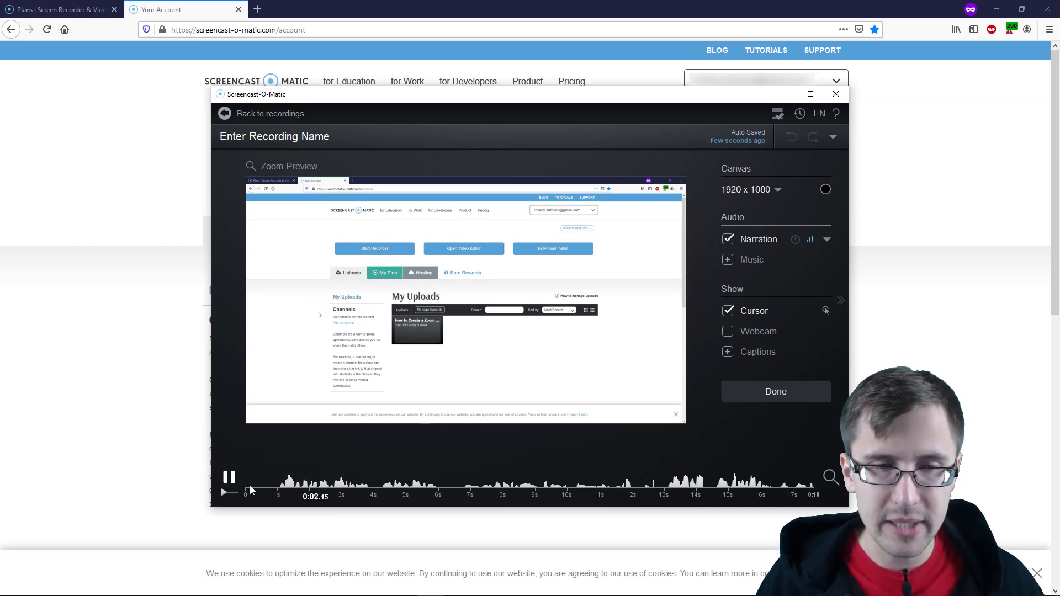
left_click(337, 491)
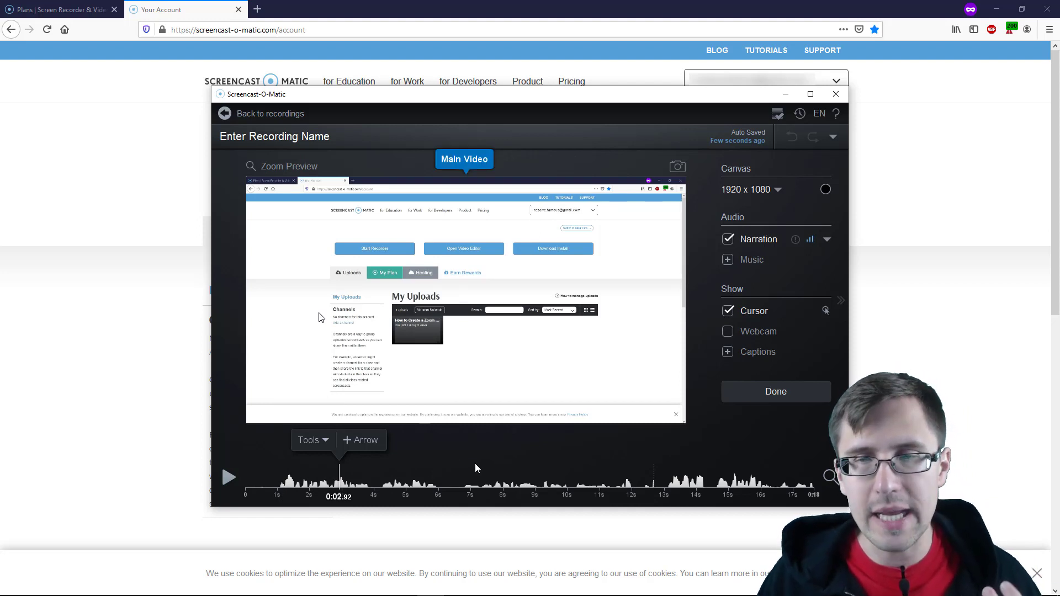
- Set the canvas to Actual Size 1920 x 1080, and try the narration toggle and its additional options
left_click(772, 191)
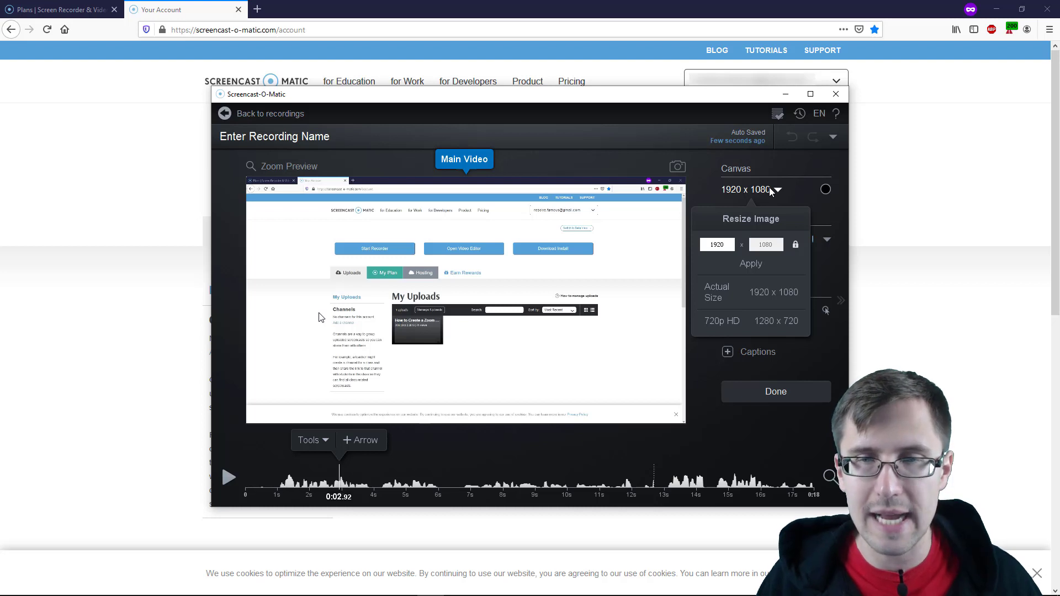
left_click(723, 299)
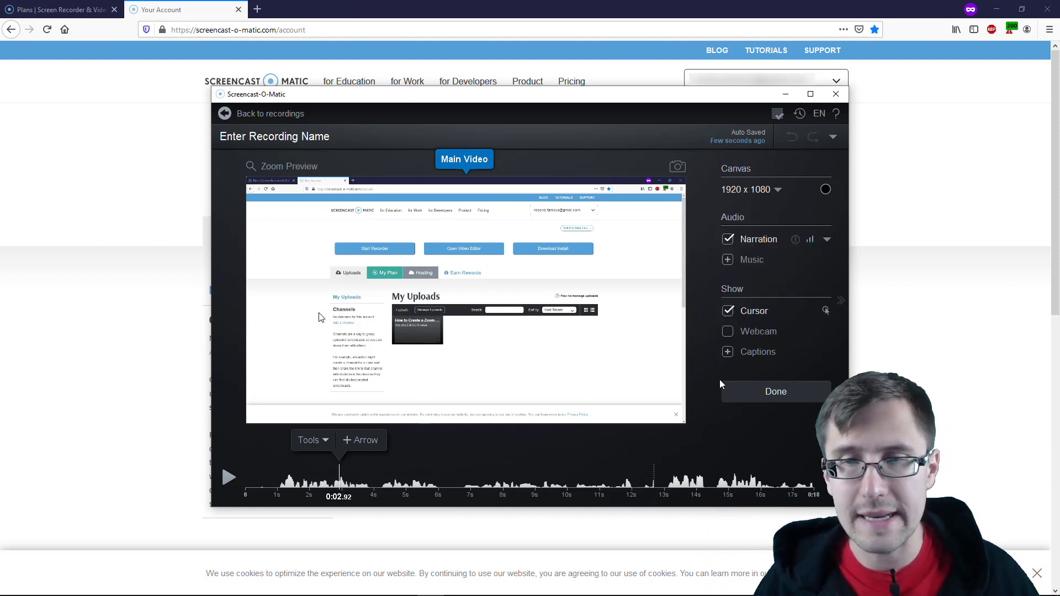
left_click(729, 240)
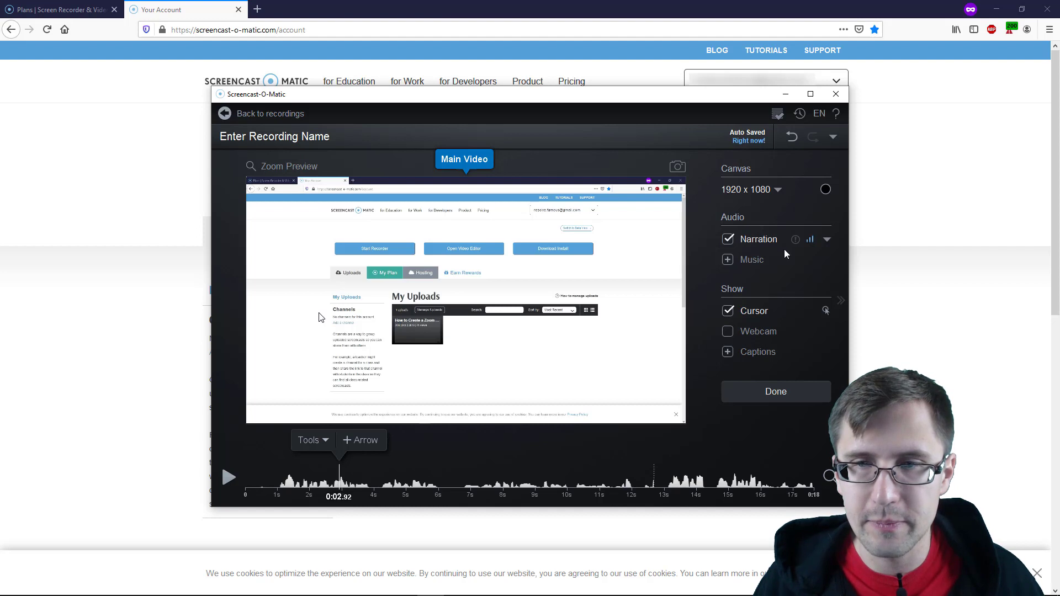
left_click(824, 241)
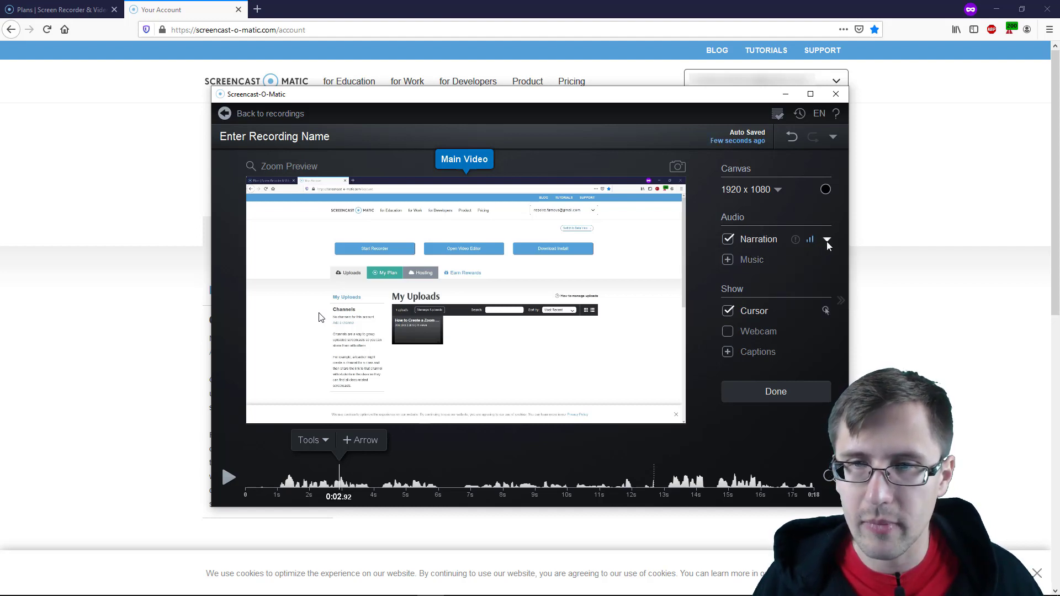
left_click(827, 241)
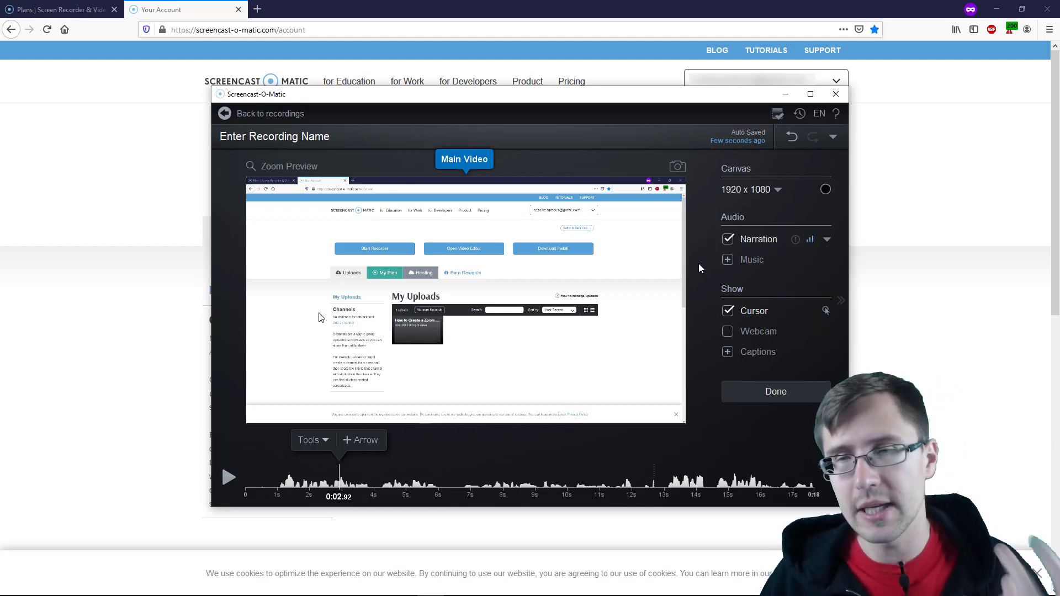
- Try the First Steps track from the Children category as music, and check the recently used music
left_click(737, 260)
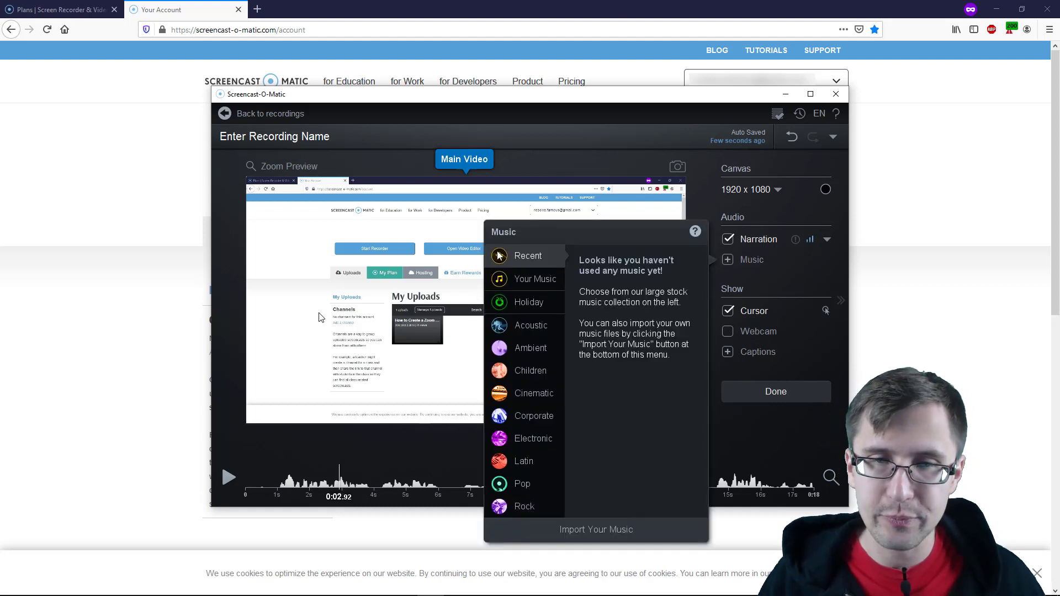
left_click(532, 369)
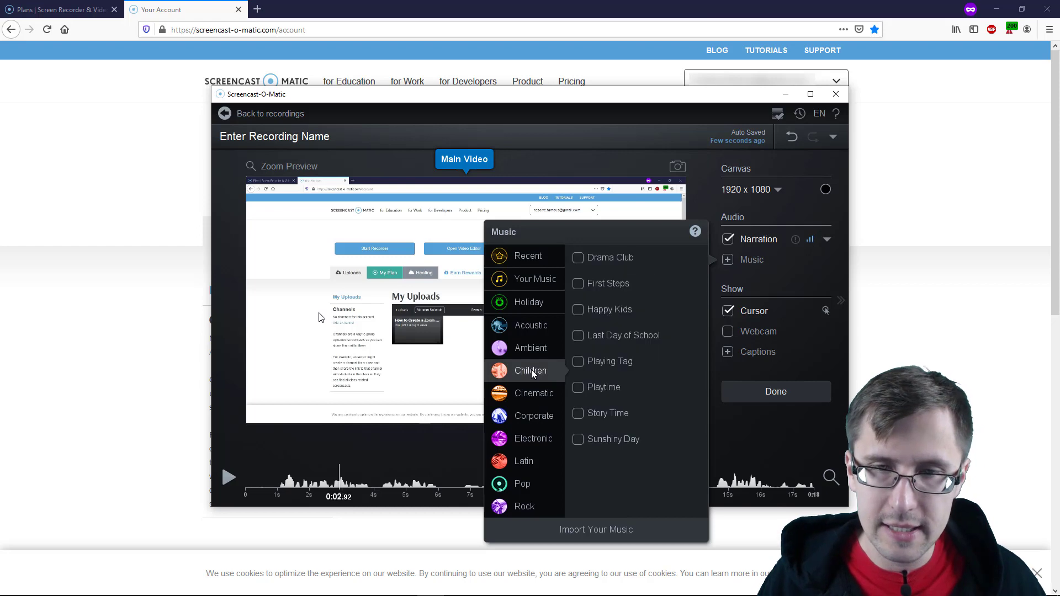
left_click(578, 285)
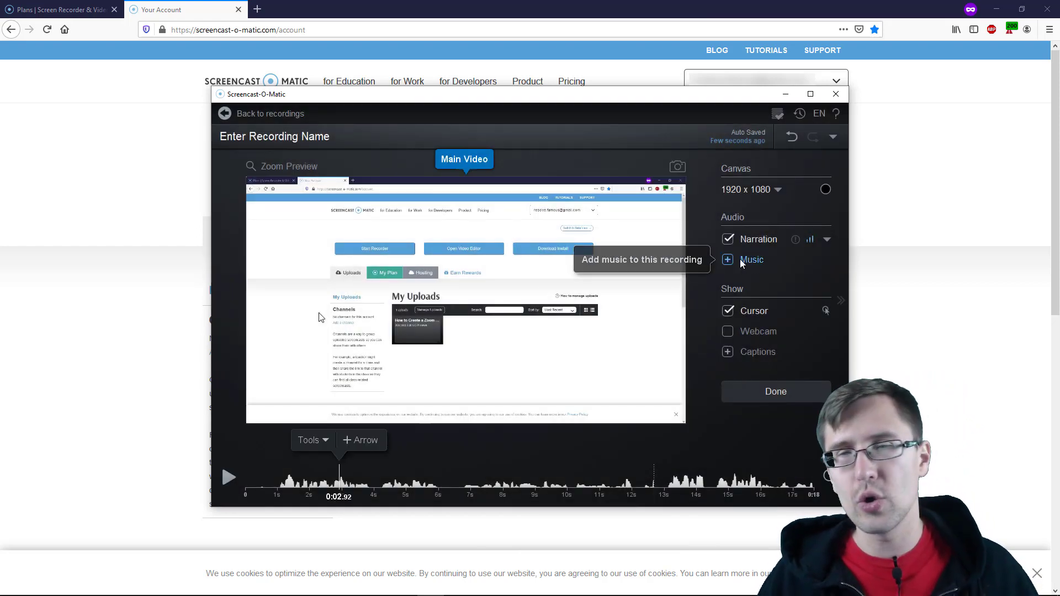
left_click(740, 259)
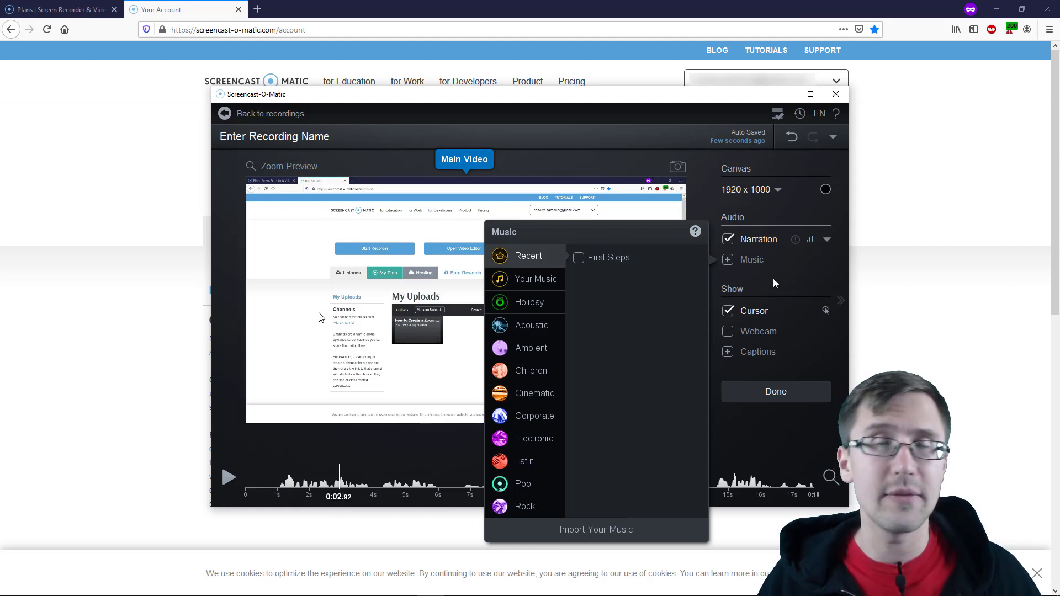
left_click(704, 189)
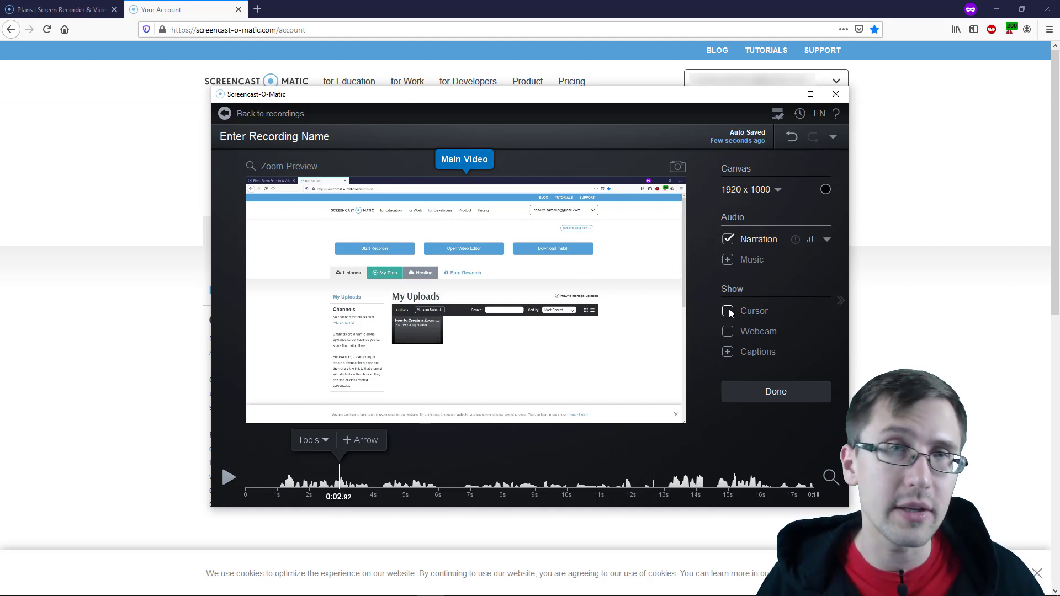
- Restore the cursor's display in the recording and review the Halo, L Click and R Click highlighting options
left_click(729, 311)
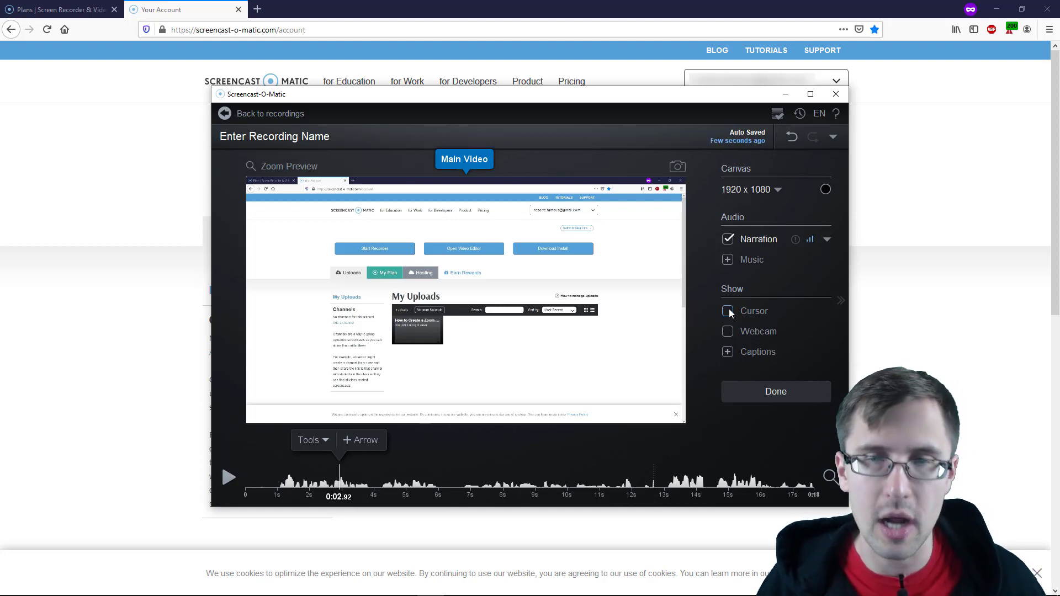
left_click(826, 310)
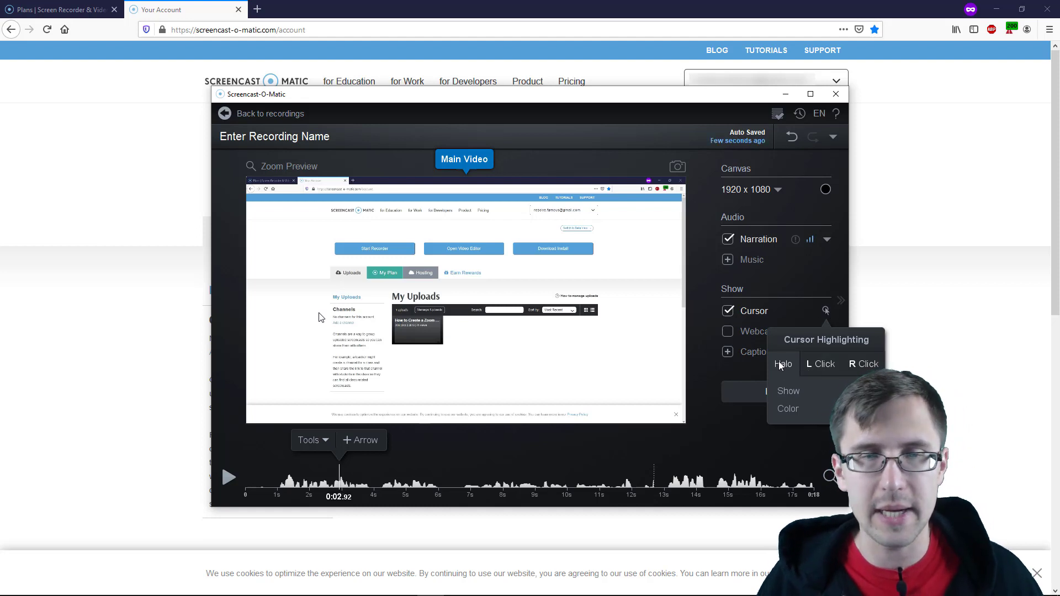
mouse_move(758, 335)
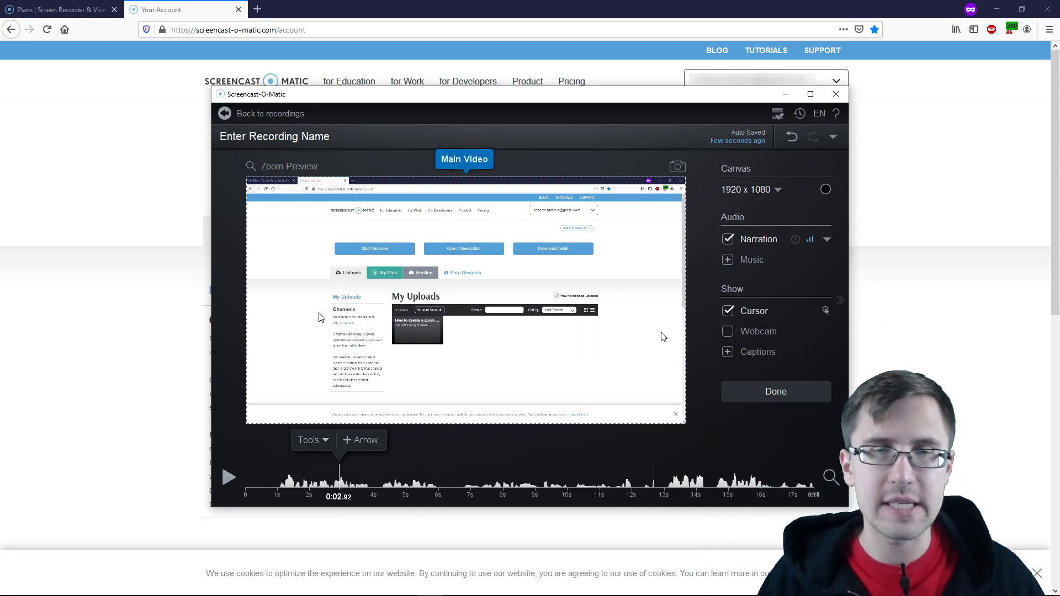
mouse_move(826, 311)
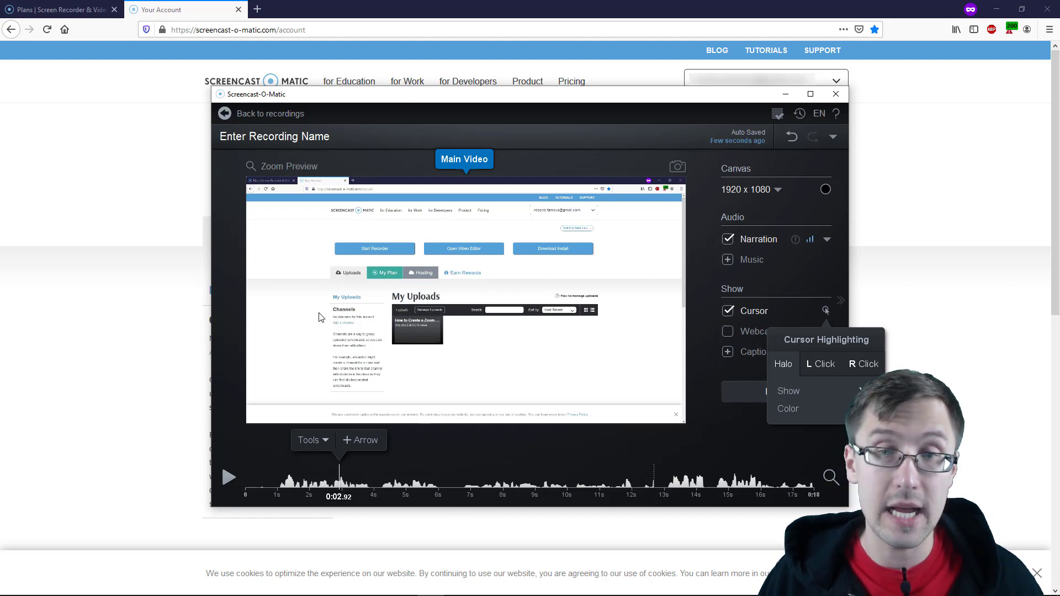
left_click(823, 367)
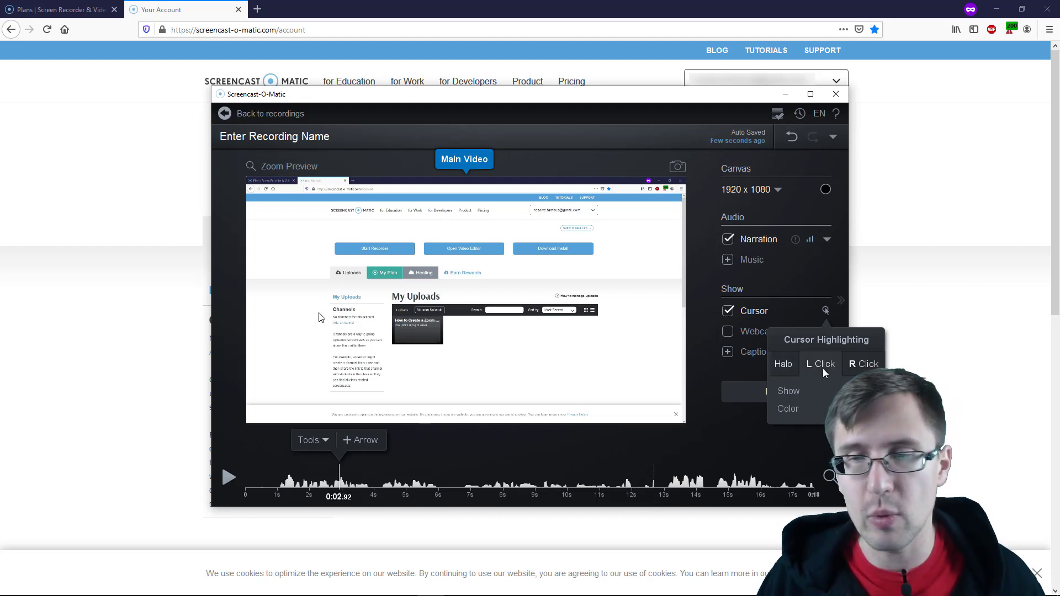
left_click(855, 371)
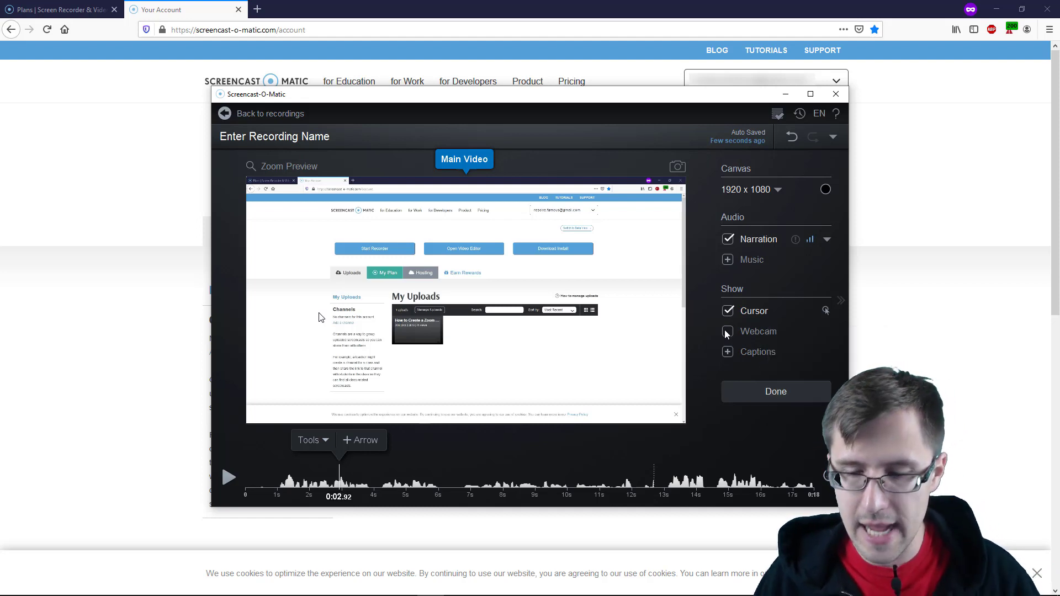
- Review the options for adding captions to the recording, and leave without adding any
mouse_move(725, 329)
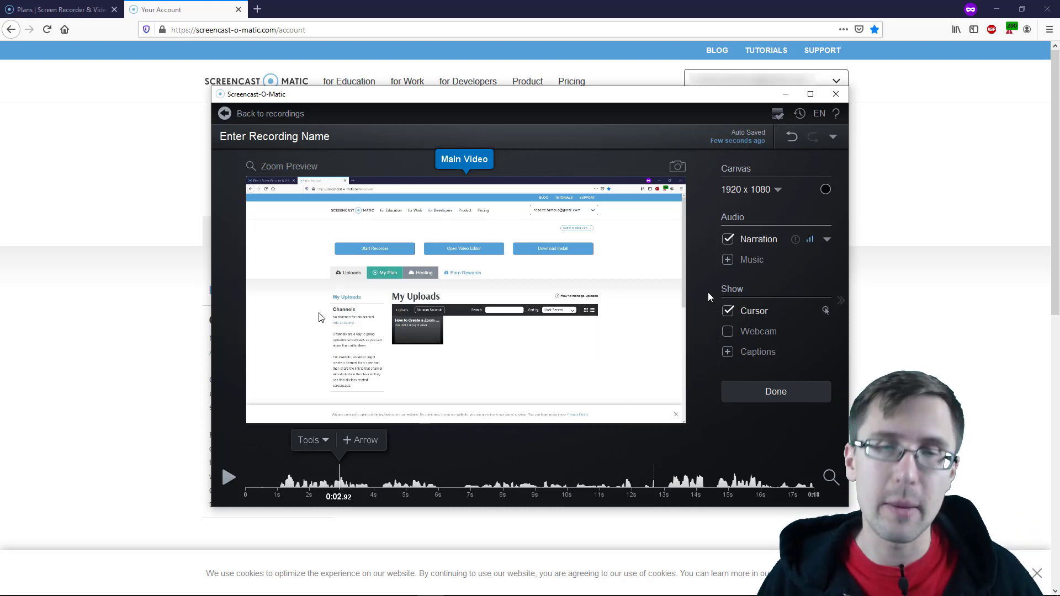
left_click(727, 353)
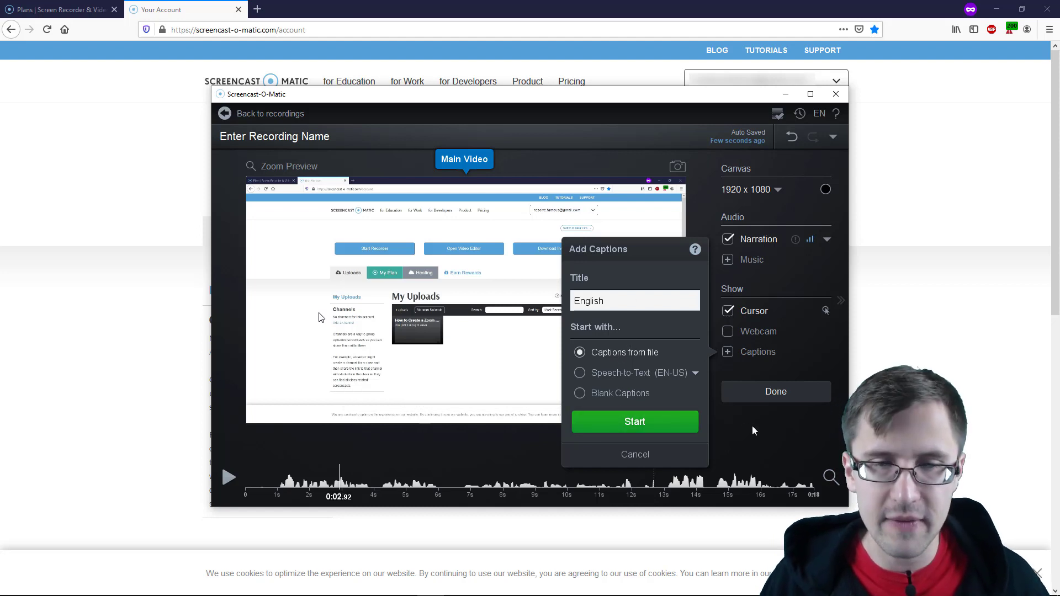
left_click(633, 451)
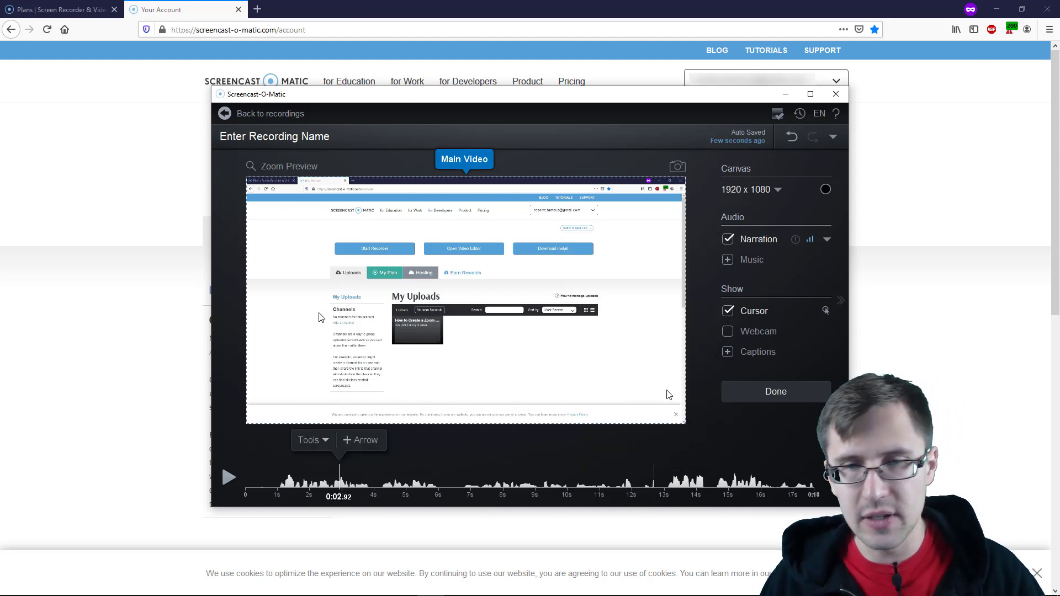
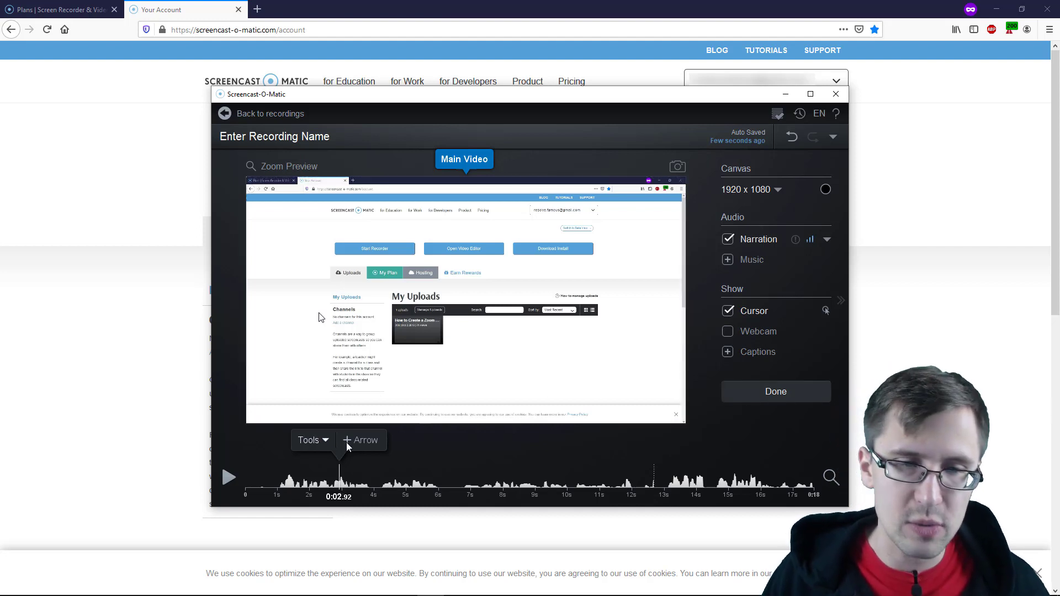
- Cut the section from 0:02.92 to 0:06.40 out of the recording, previewing the cut before accepting it
left_click(313, 440)
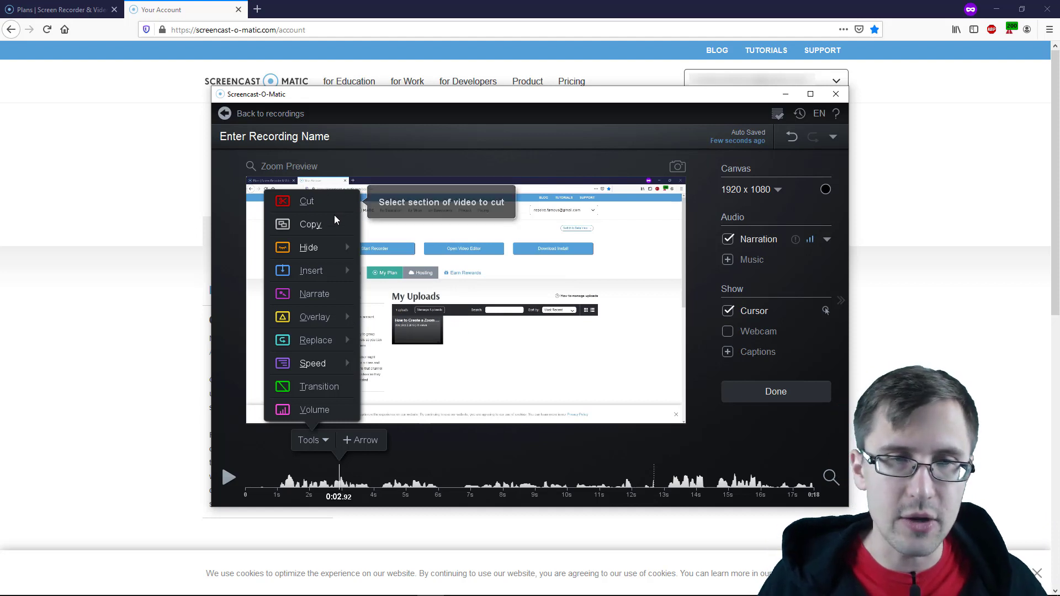
left_click(305, 202)
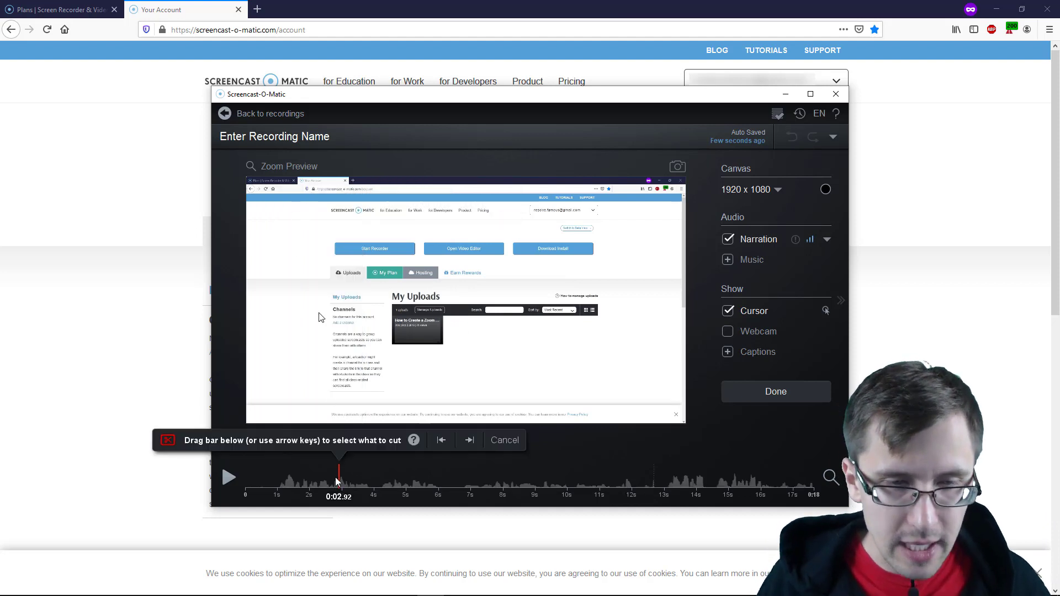
left_click_drag(341, 482, 451, 479)
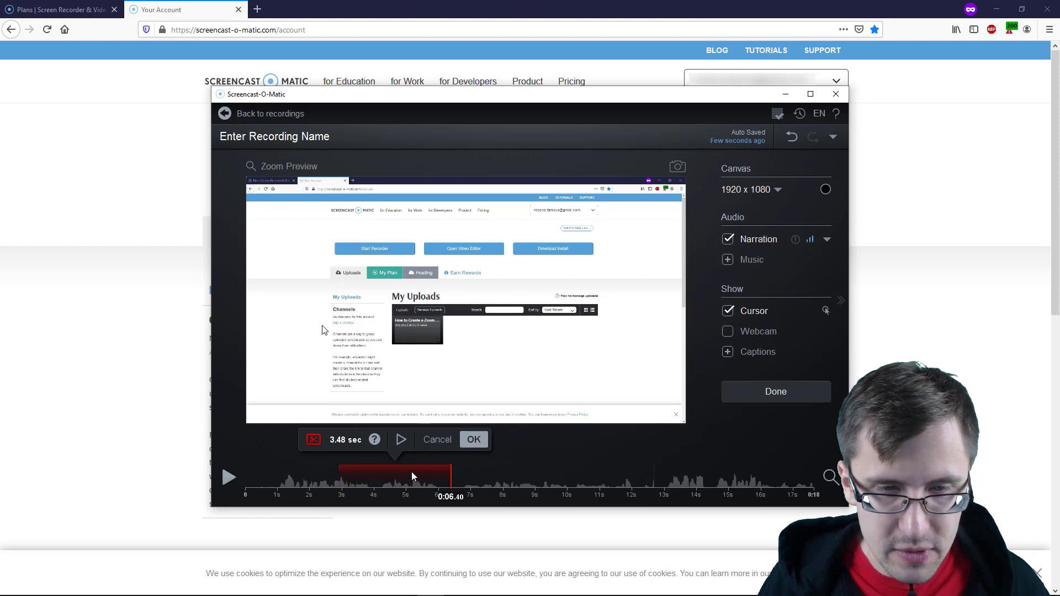
left_click(401, 440)
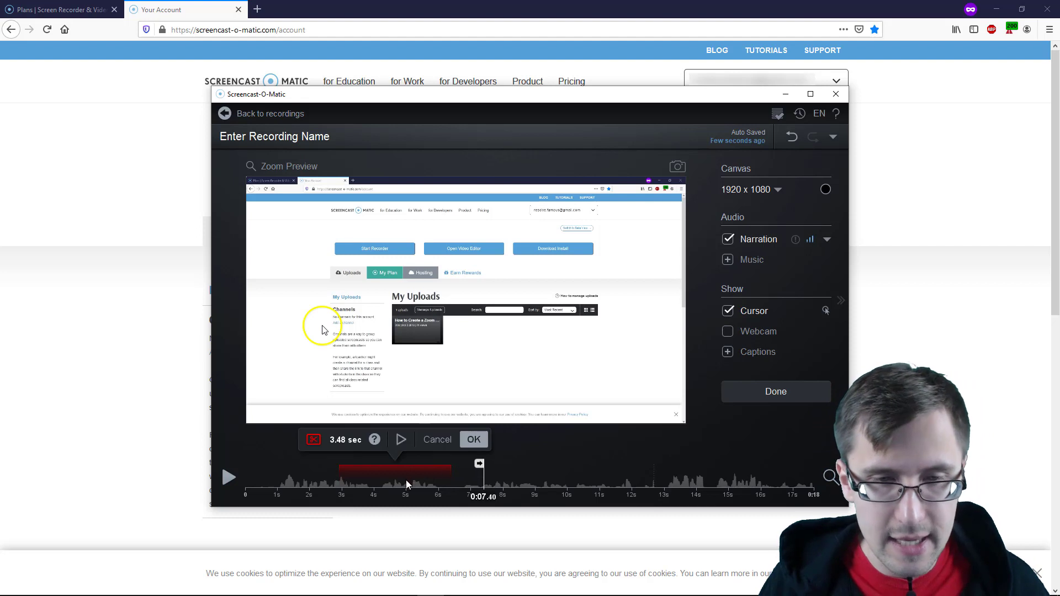
left_click(469, 446)
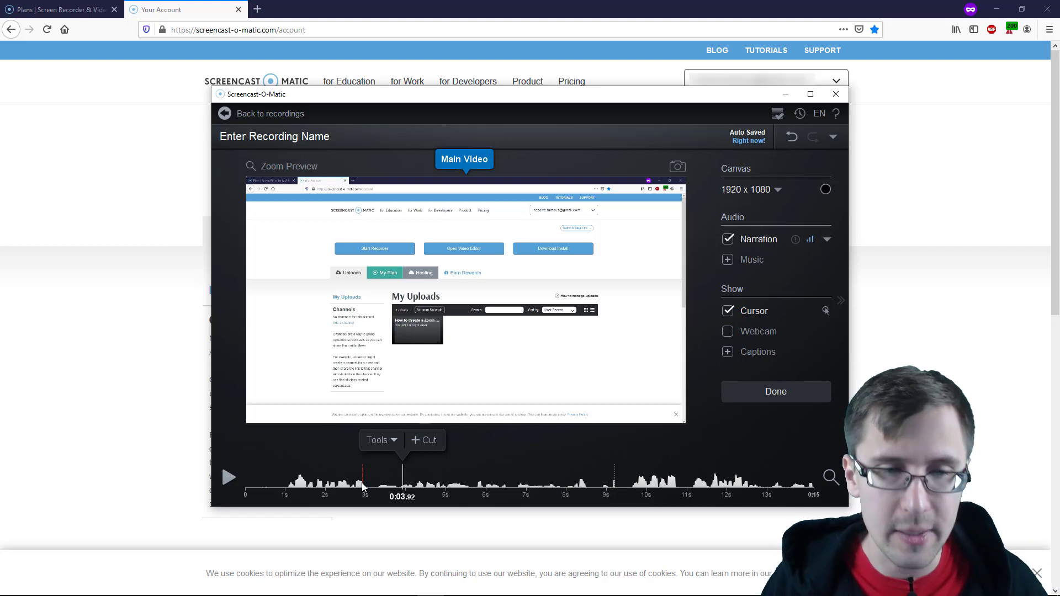
- Remove the cut at 0:02.92 from the recording's timeline
left_click(363, 478)
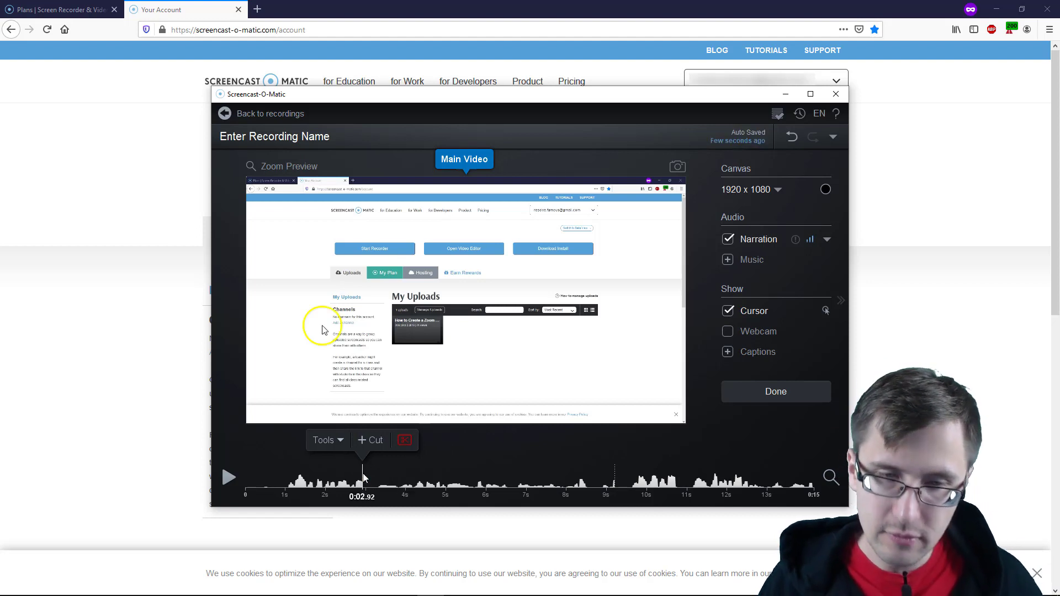
left_click(402, 446)
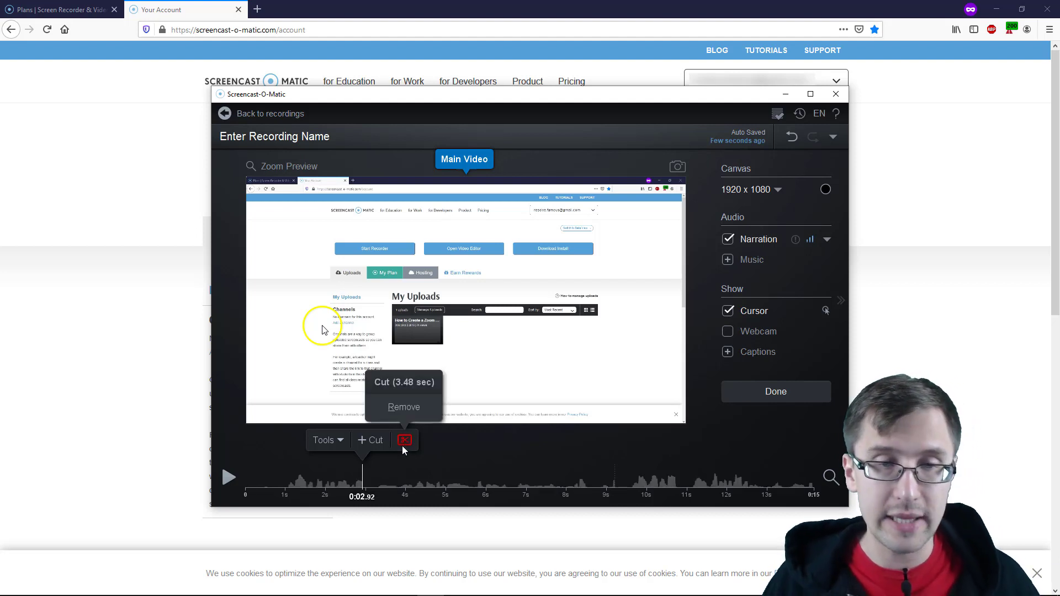
left_click(404, 407)
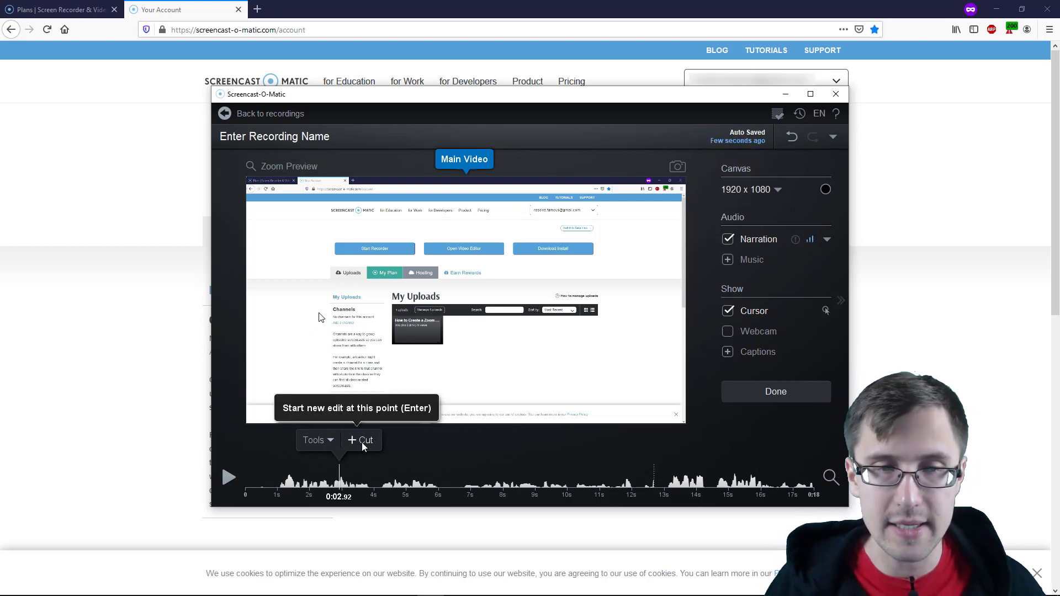
- Overlay a 3-second blur starting at 0:02.92 and fit it over the My Plan tab in the video
left_click(317, 441)
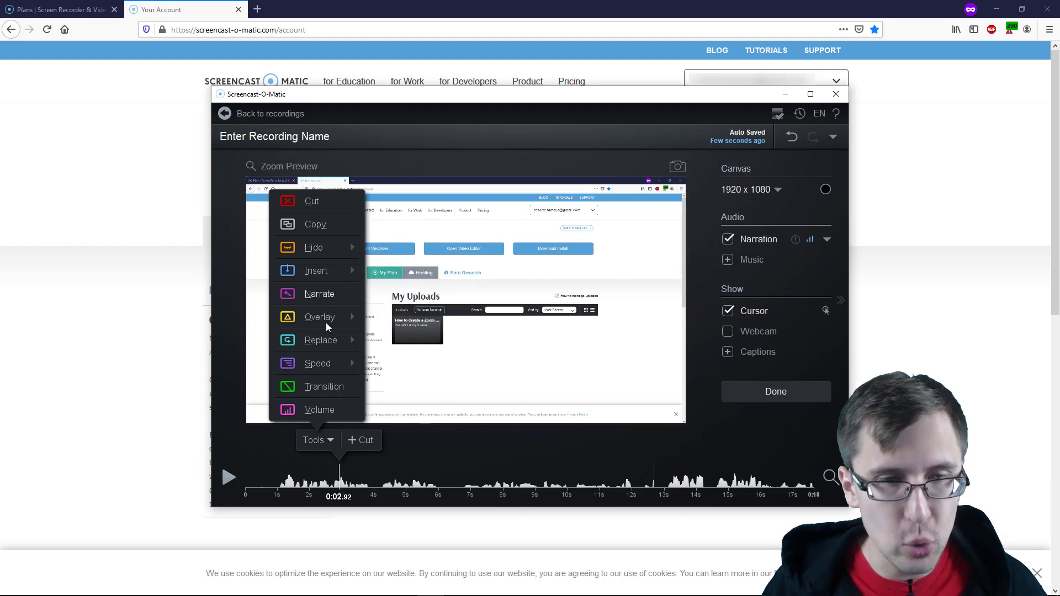
mouse_move(323, 314)
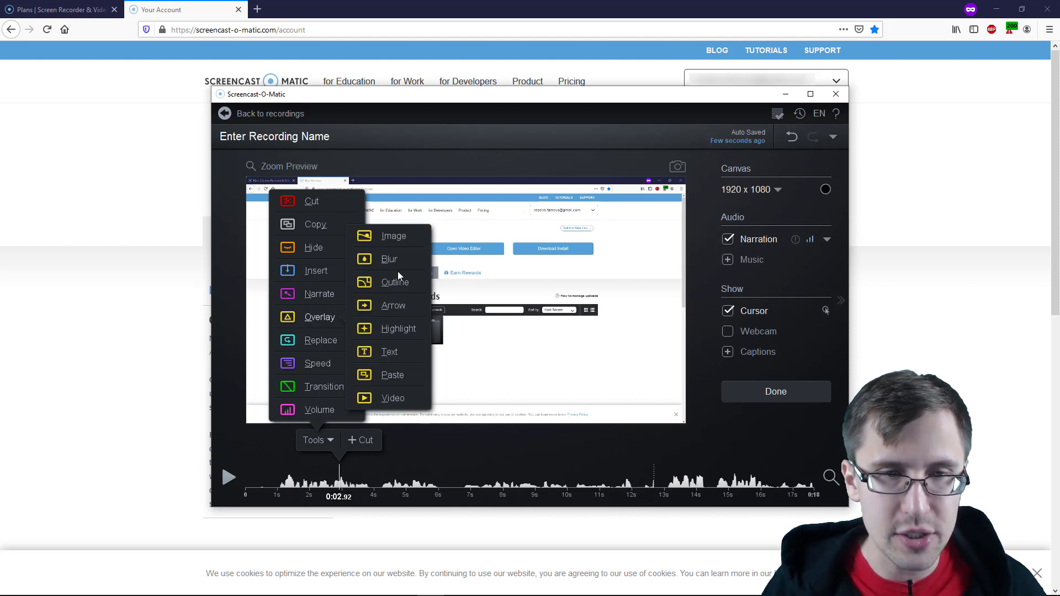
left_click(386, 259)
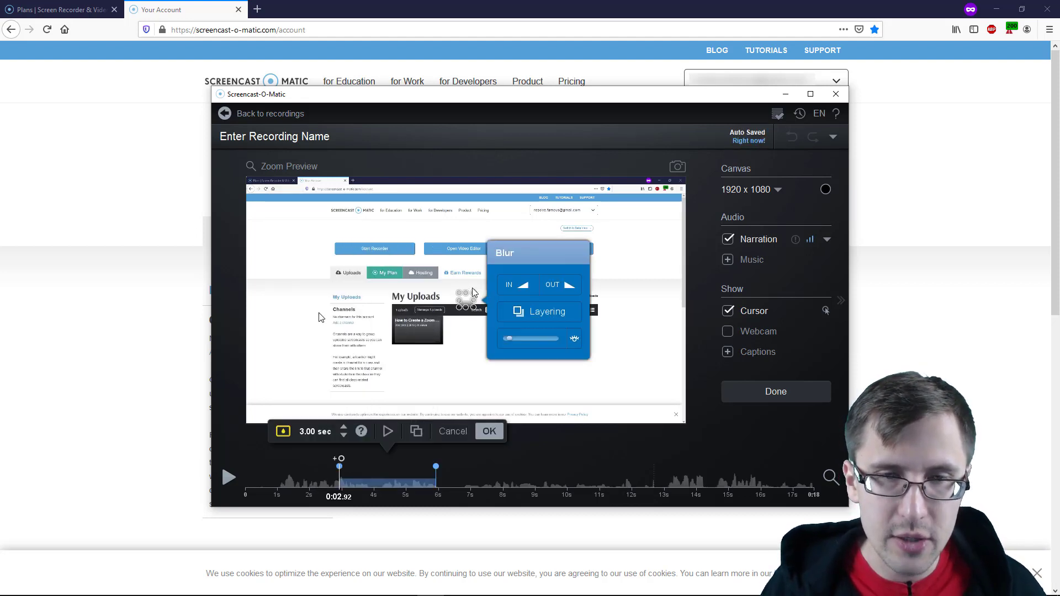
left_click_drag(467, 302, 411, 270)
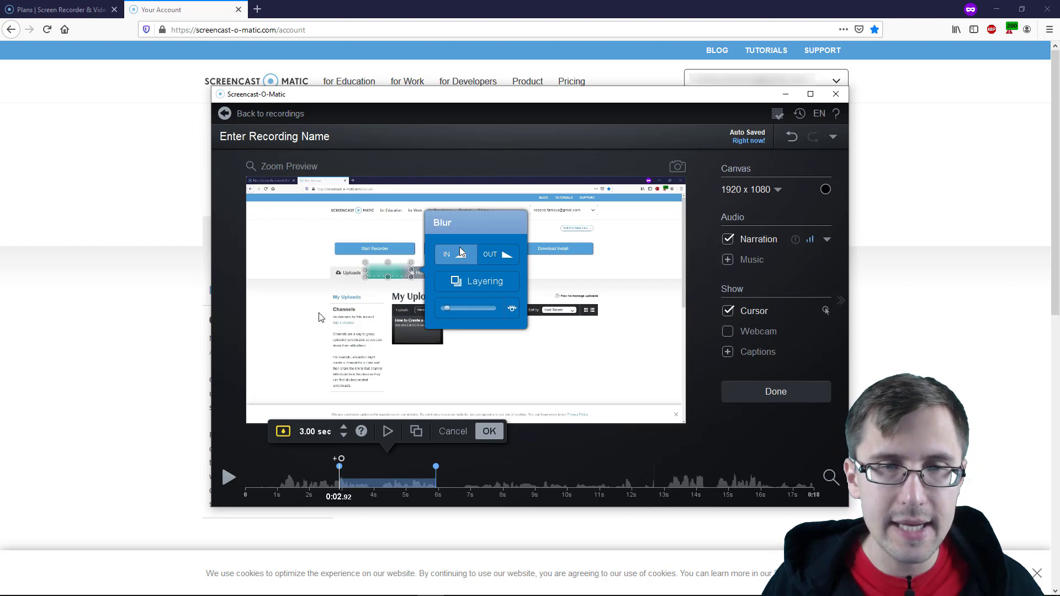
- Review the blur's transition settings and set its transition in to Fade
left_click(394, 479)
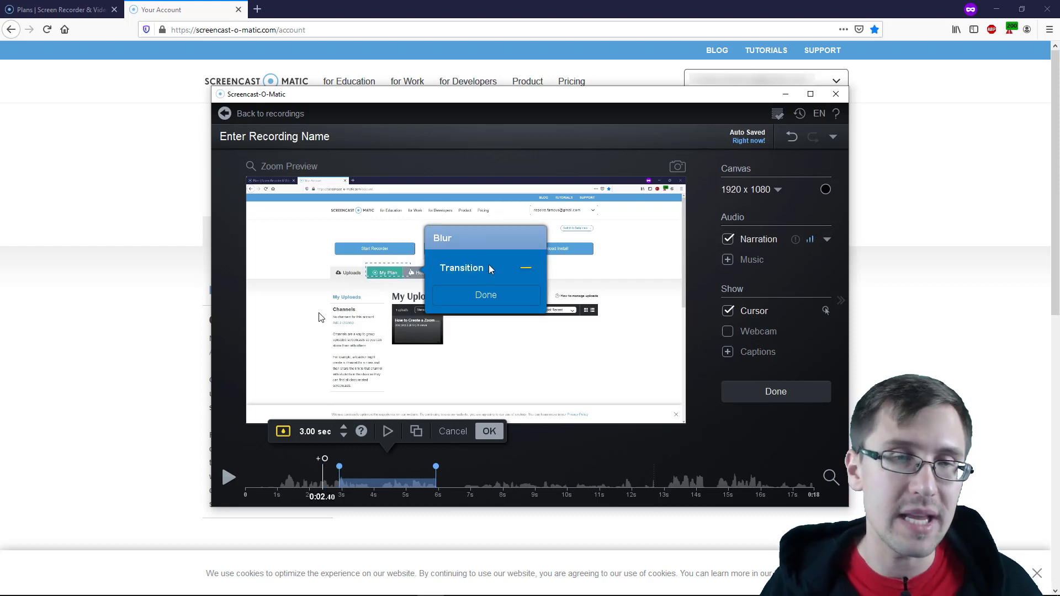
left_click(478, 298)
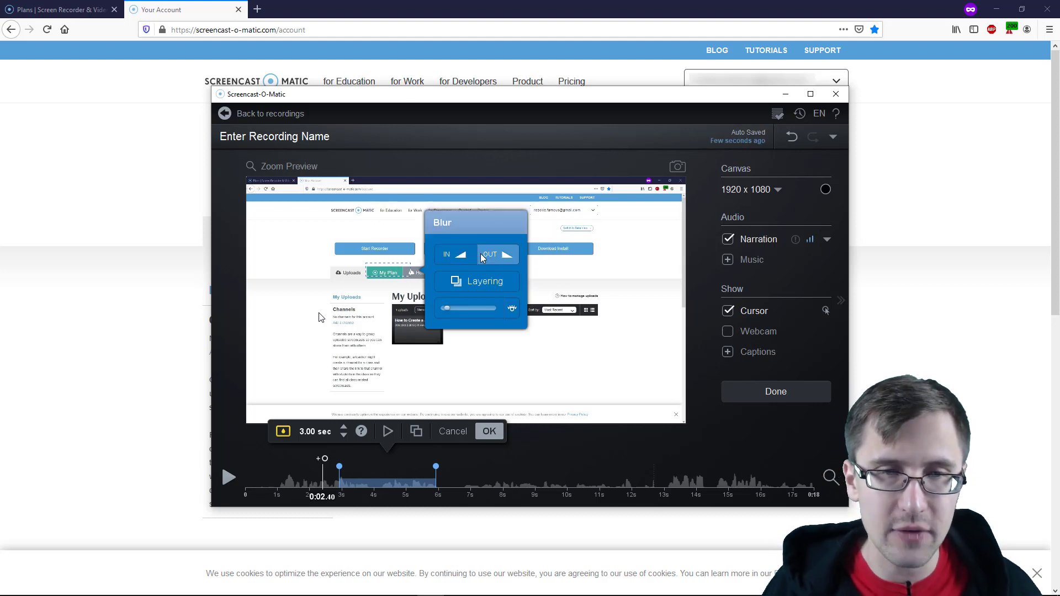
left_click(500, 254)
left_click(526, 270)
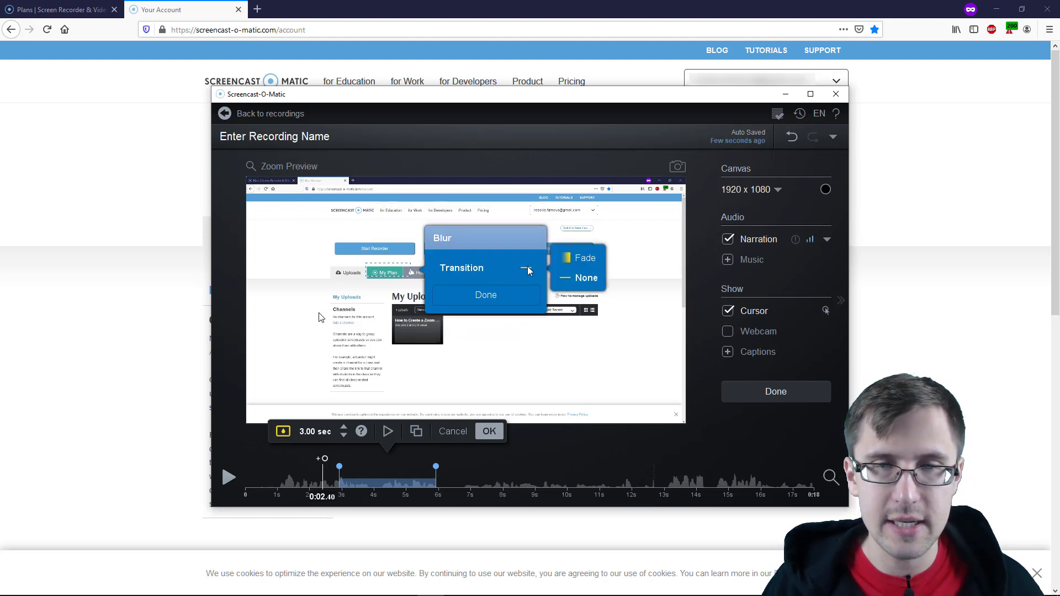
left_click(586, 258)
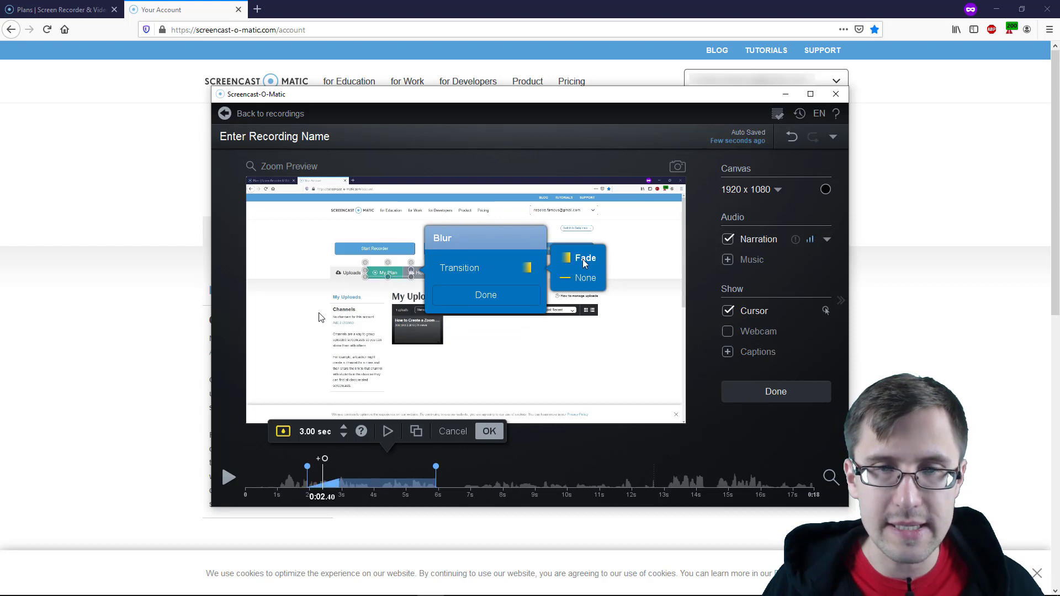
left_click(500, 295)
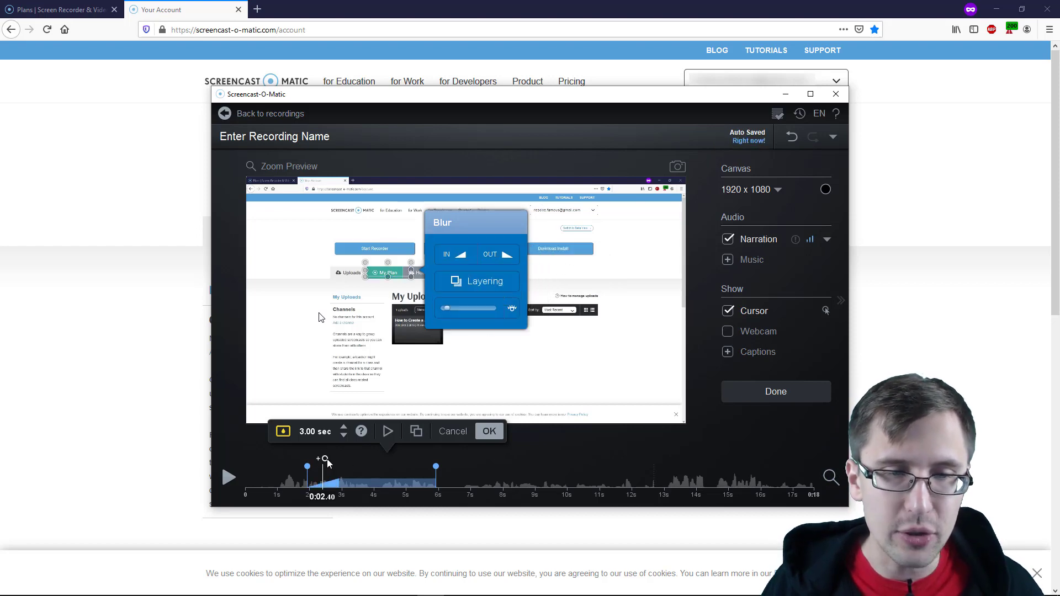
- Check the blur at 0:02.92 and set its transition out to Fade
left_click_drag(325, 475, 338, 476)
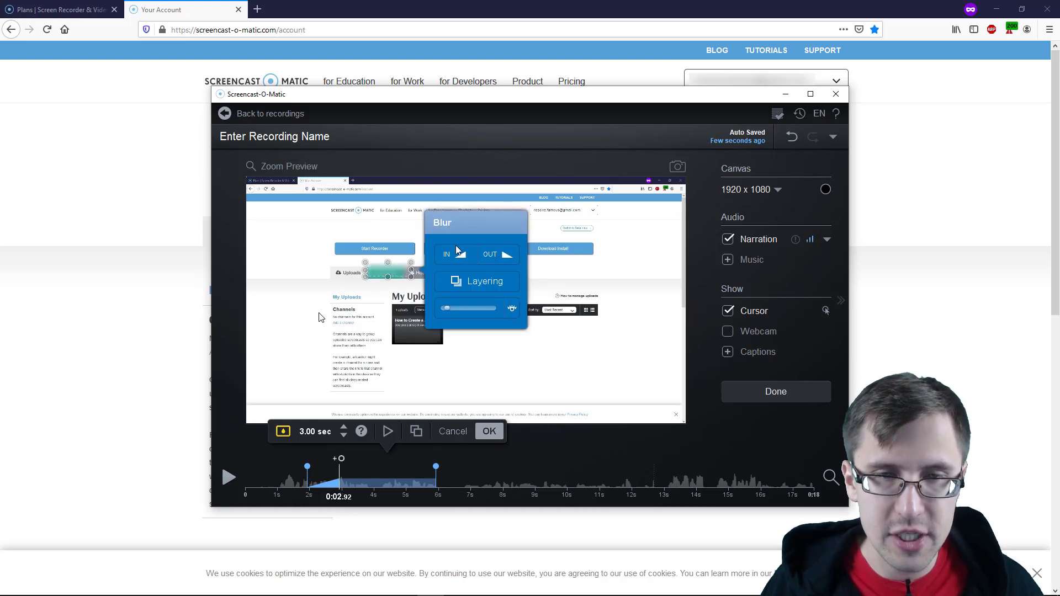
left_click(496, 254)
left_click(525, 268)
left_click(567, 258)
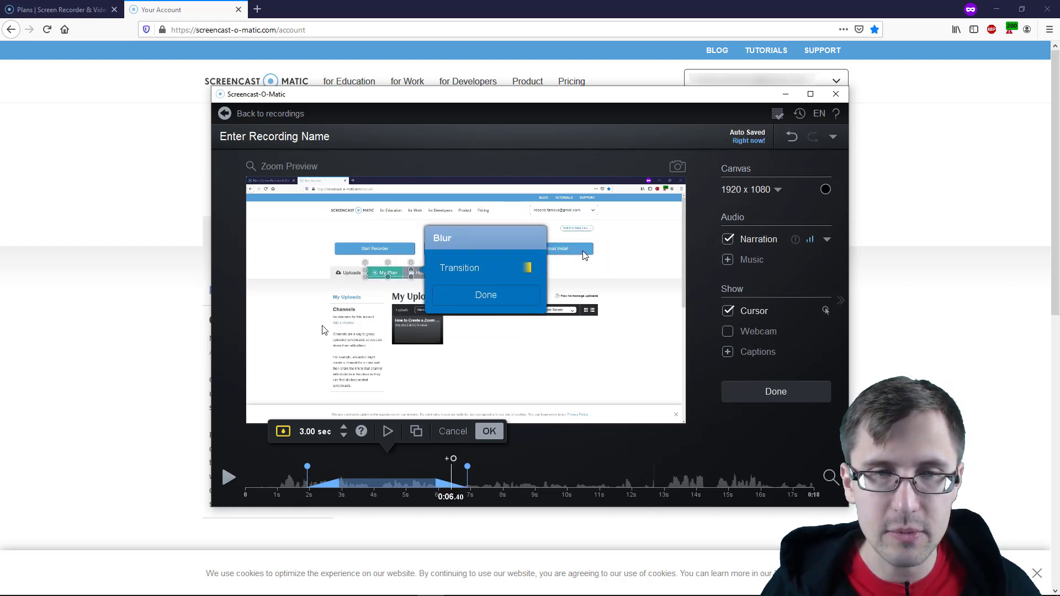
left_click(519, 295)
- Try layering the blur beneath Main Video, check it on the timeline, and return it to between Cursor and Main Video
left_click(476, 284)
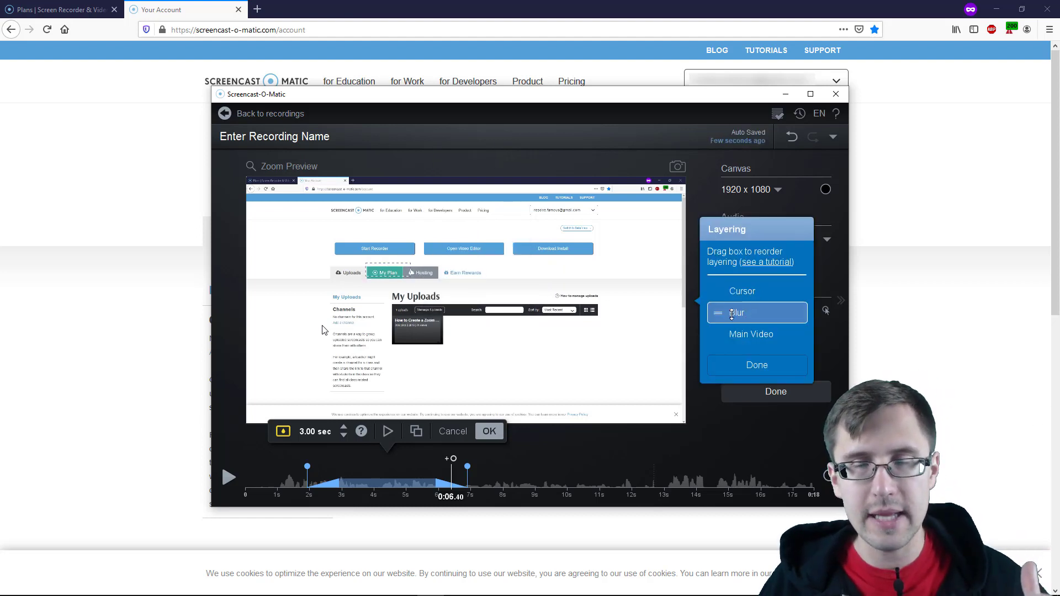
left_click_drag(733, 311, 712, 348)
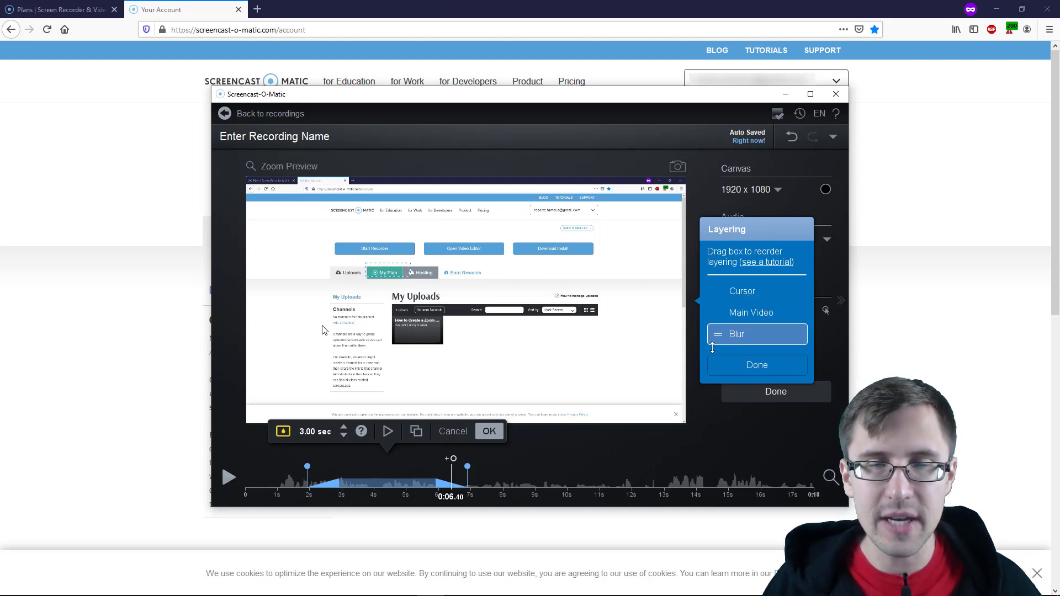
left_click(387, 468)
left_click(417, 473)
left_click_drag(751, 332, 745, 316)
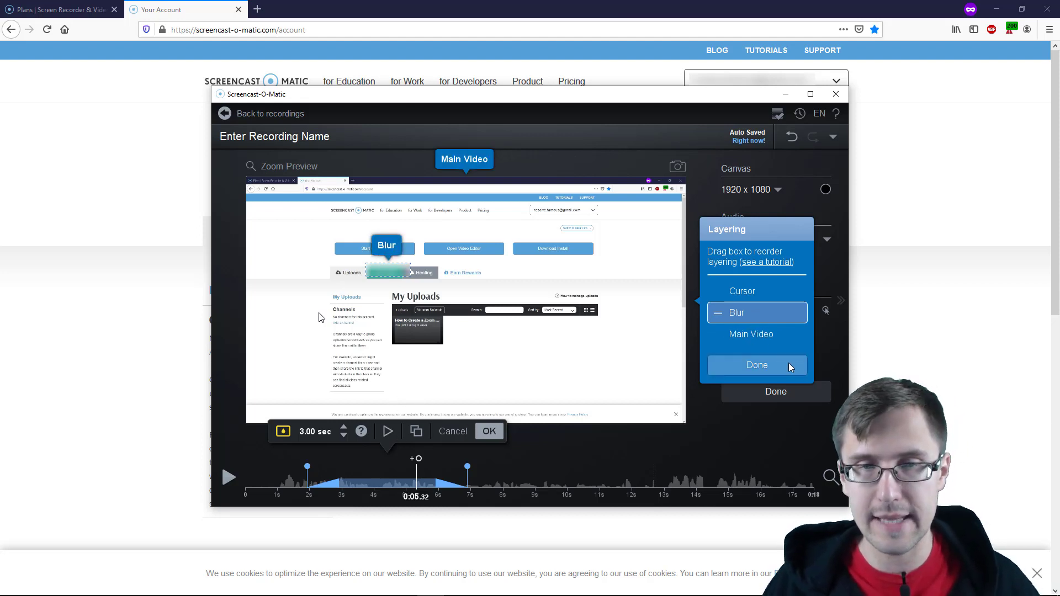
left_click(744, 363)
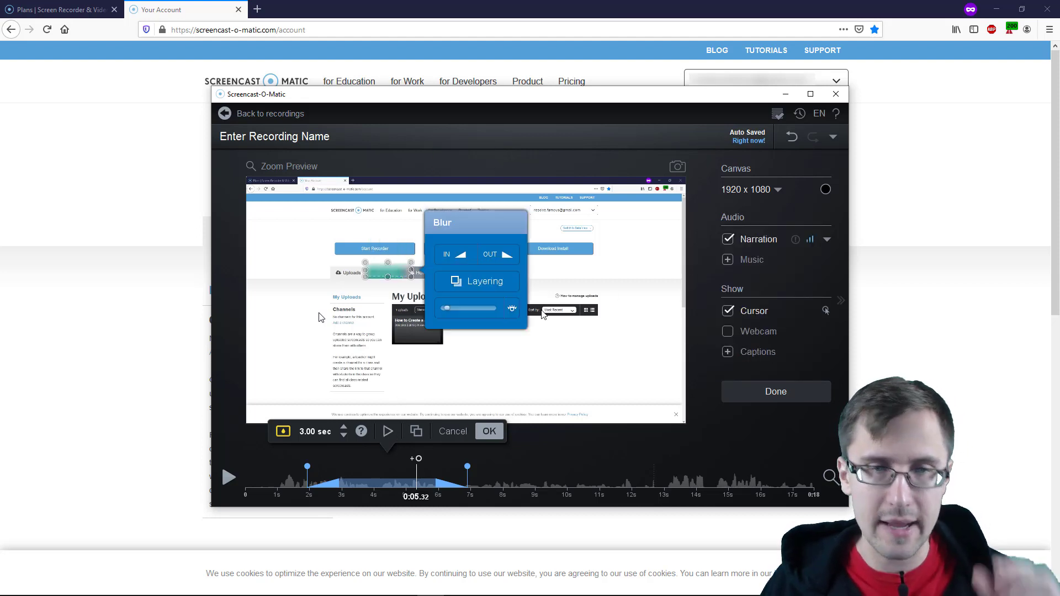
- Accept the blur edit and play the recording through the blurred section to check the fades
left_click(488, 432)
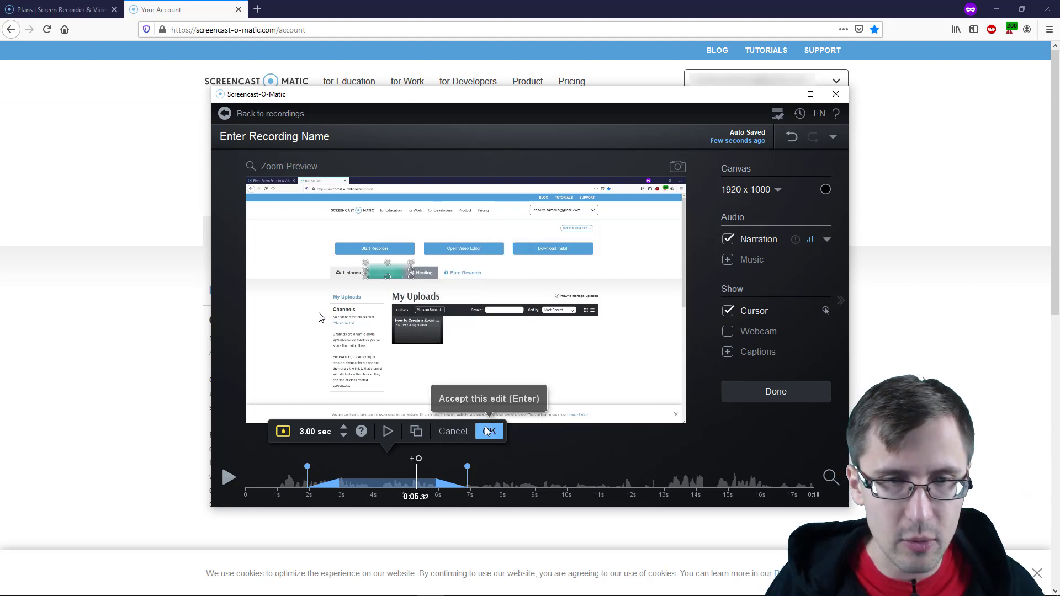
left_click(279, 463)
left_click(229, 479)
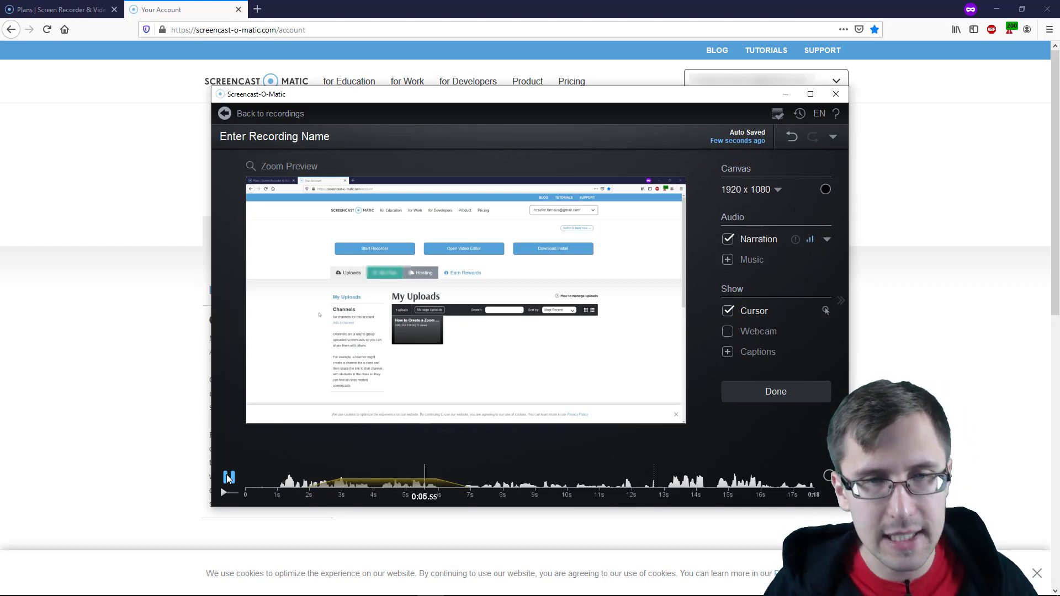
left_click(228, 478)
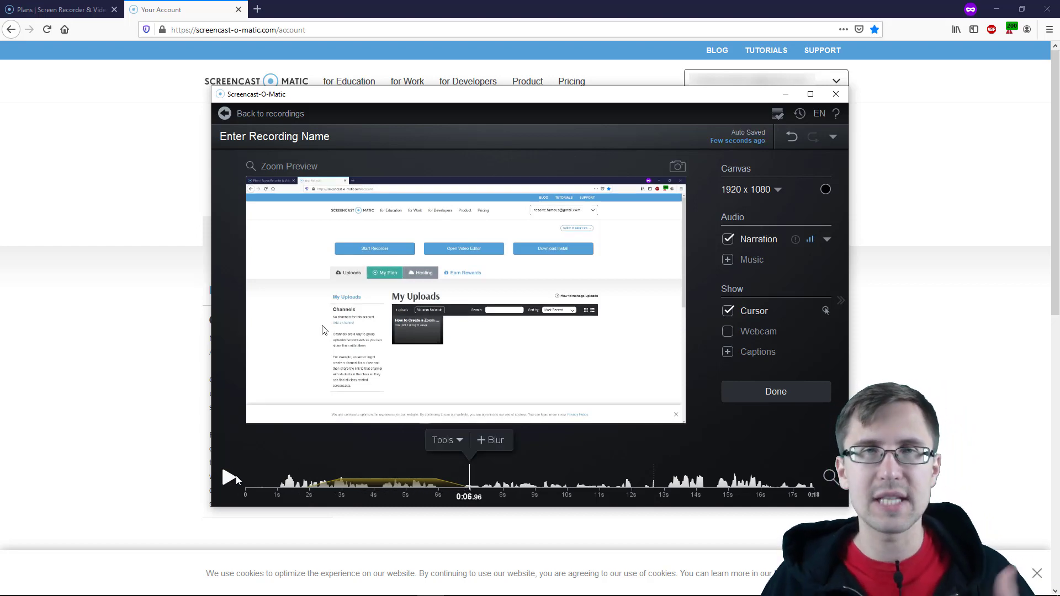
- Overlay a 3-second yellow arrow at 0:03.52, running from the Hosting tab to the My Uploads Search box, and accept it
left_click(391, 479)
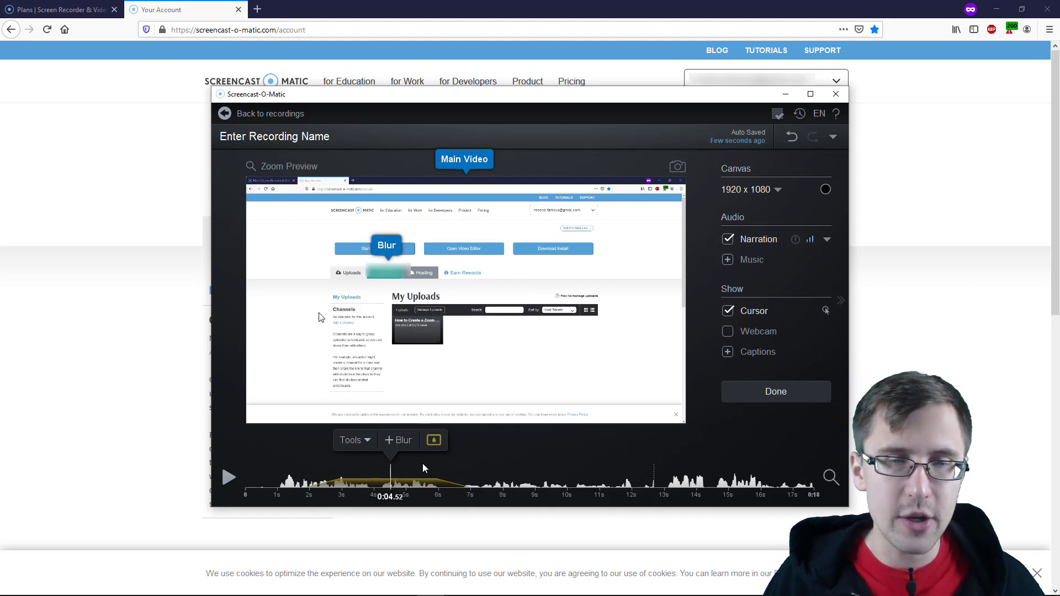
left_click(357, 478)
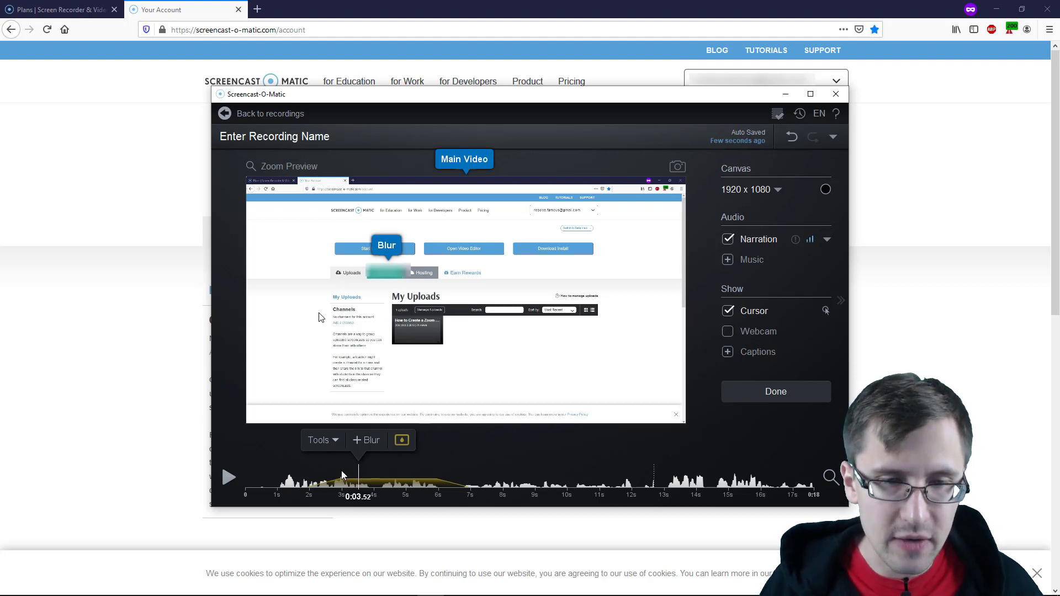
left_click(326, 443)
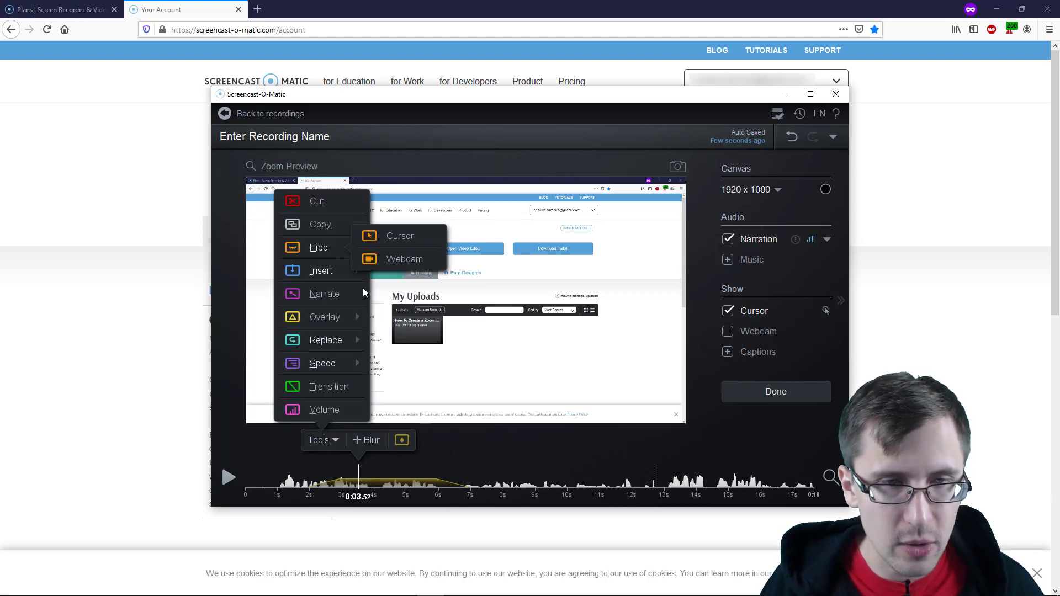
mouse_move(322, 317)
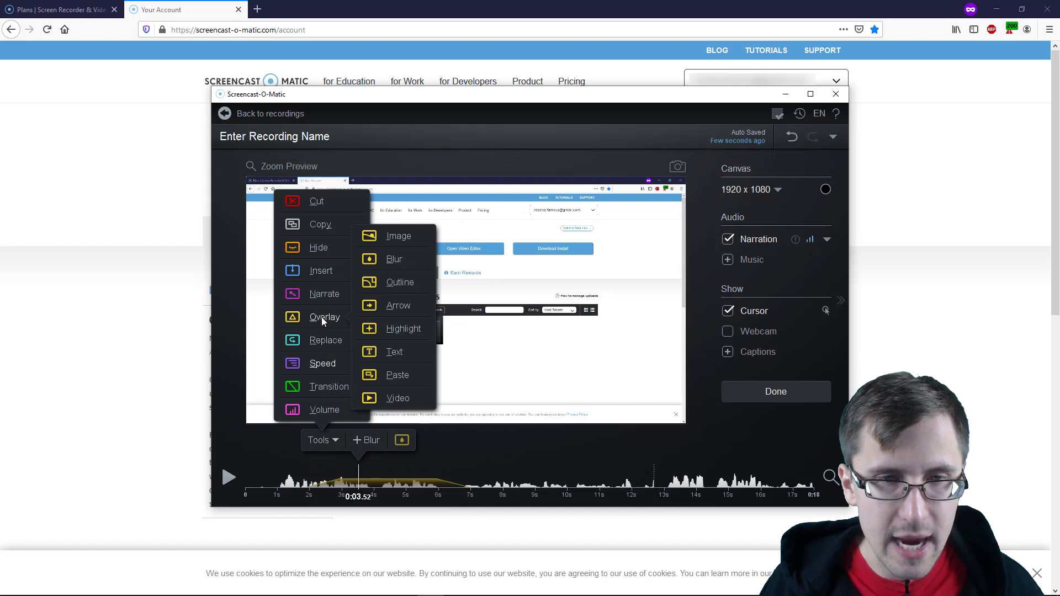
left_click(409, 299)
left_click(336, 350)
left_click(465, 299)
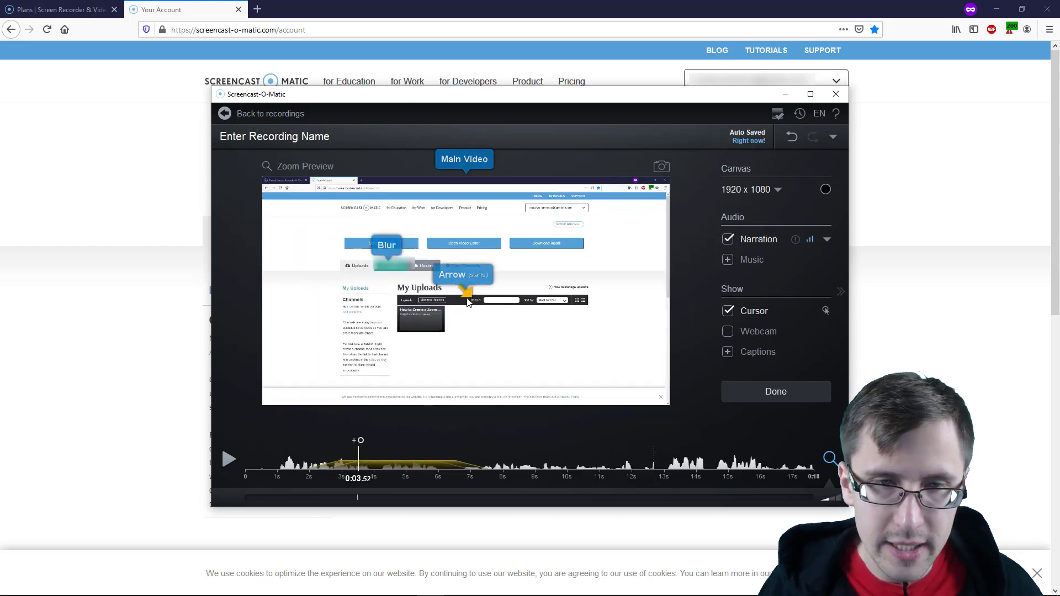
left_click_drag(466, 287, 432, 257)
left_click(386, 445)
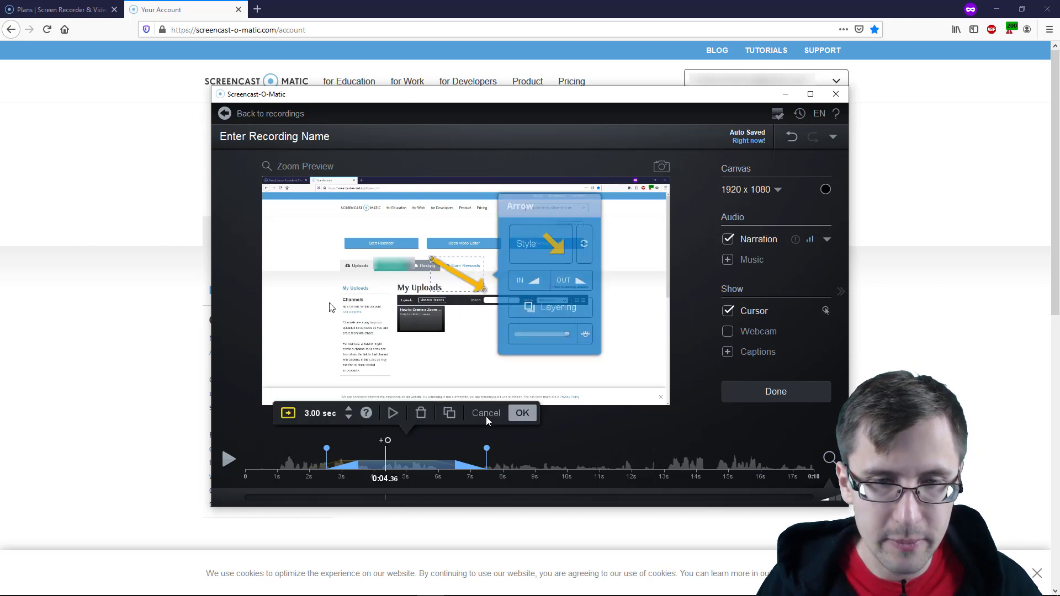
left_click(523, 413)
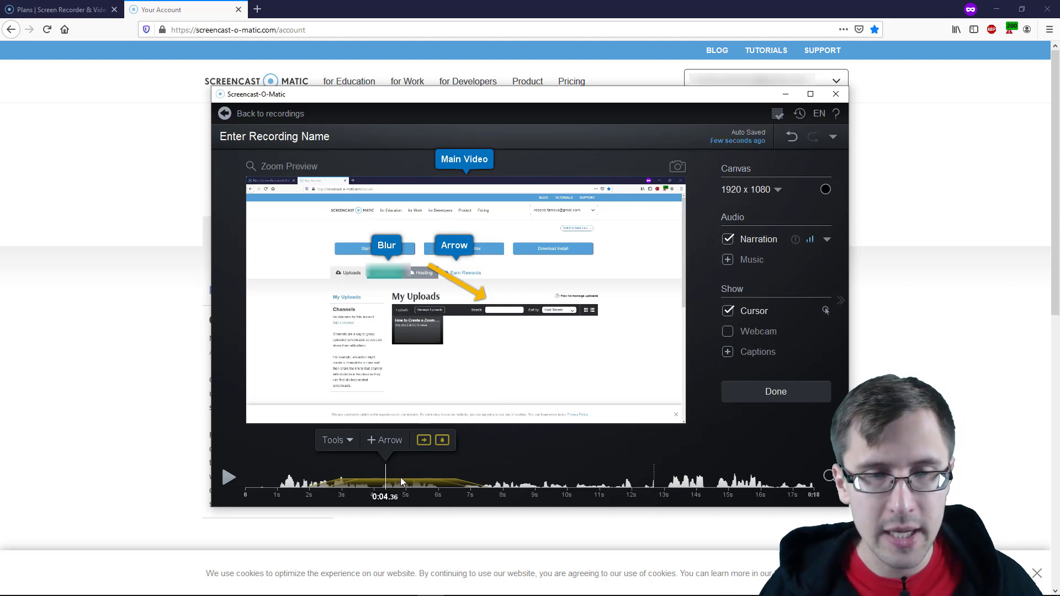
- Check the arrow overlay at 0:05.32 and 0:07.12, look over the available editing tools, and finish editing the recording
left_click(417, 470)
left_click(417, 470)
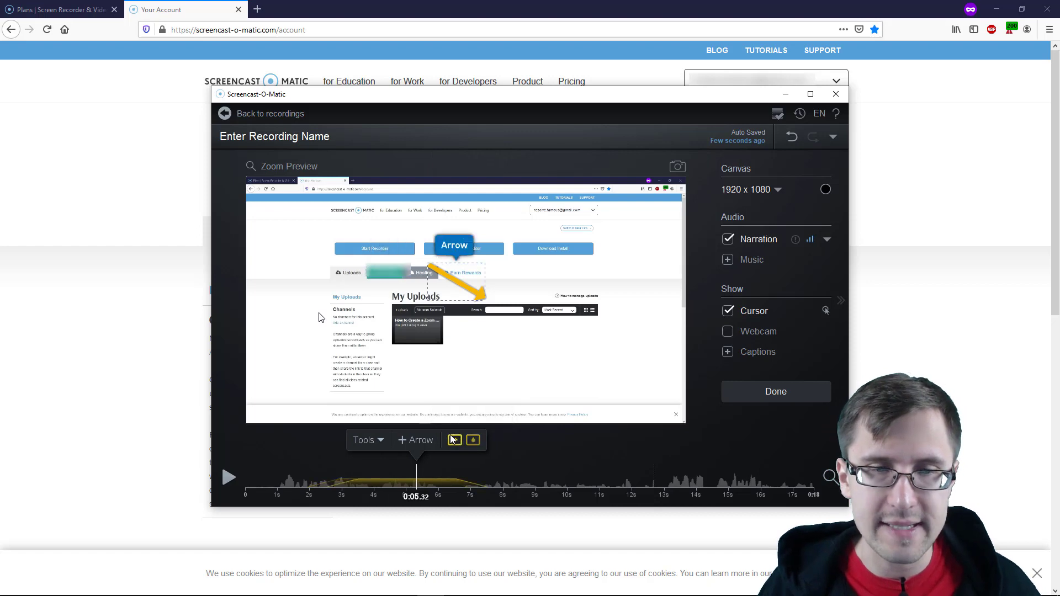
left_click(474, 469)
left_click(436, 440)
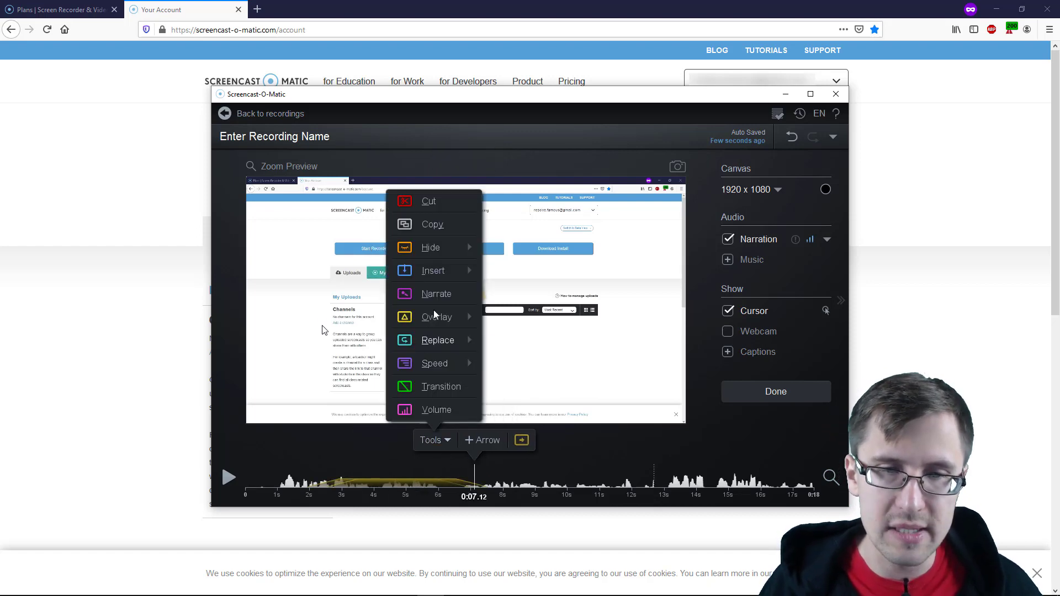
mouse_move(436, 342)
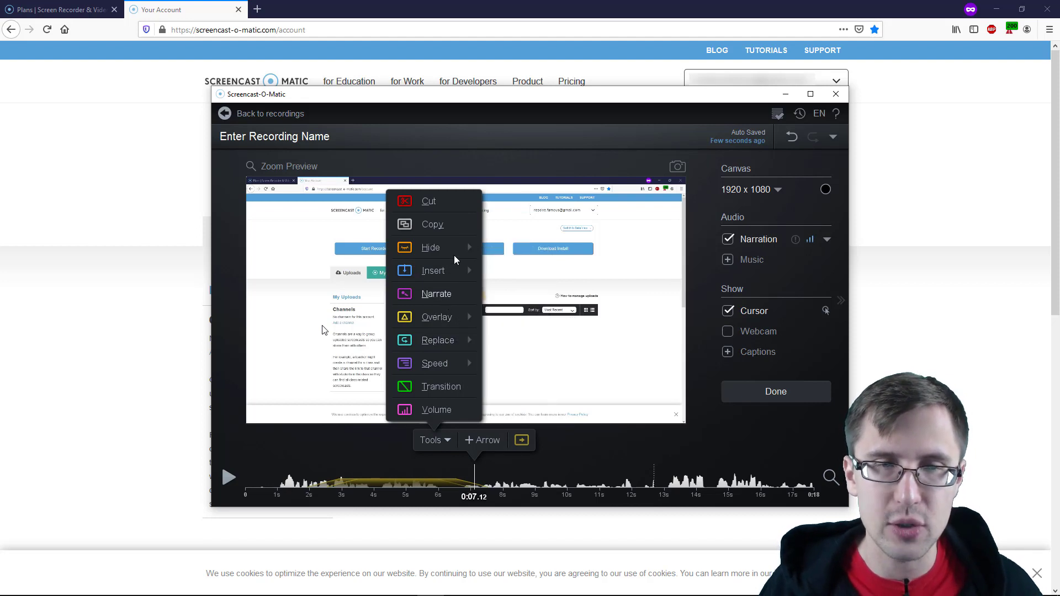
mouse_move(452, 254)
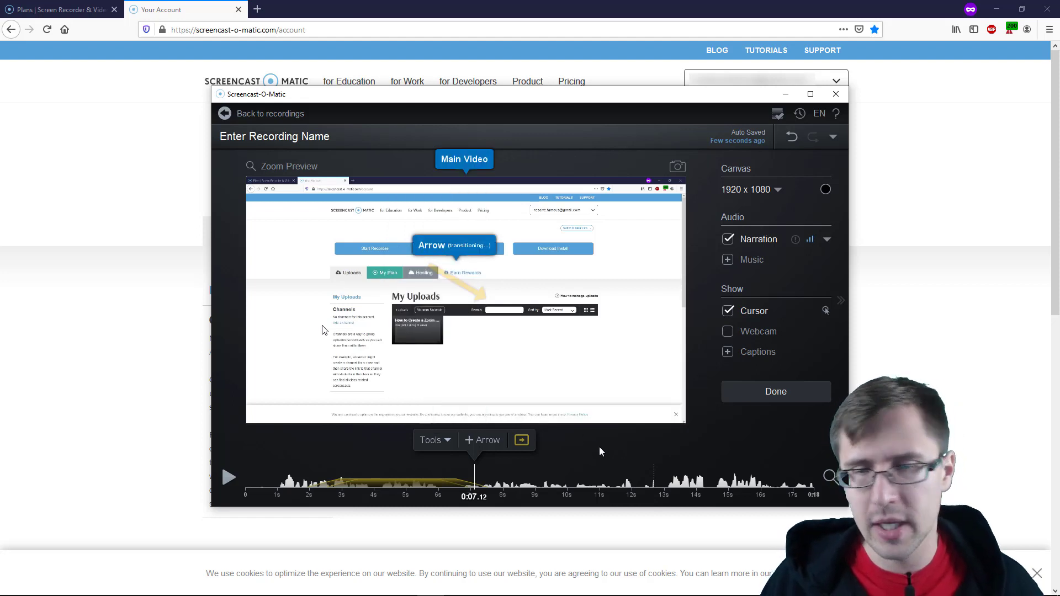
mouse_move(605, 474)
left_mouse_down()
mouse_move(540, 476)
mouse_move(631, 479)
mouse_move(614, 479)
left_mouse_up()
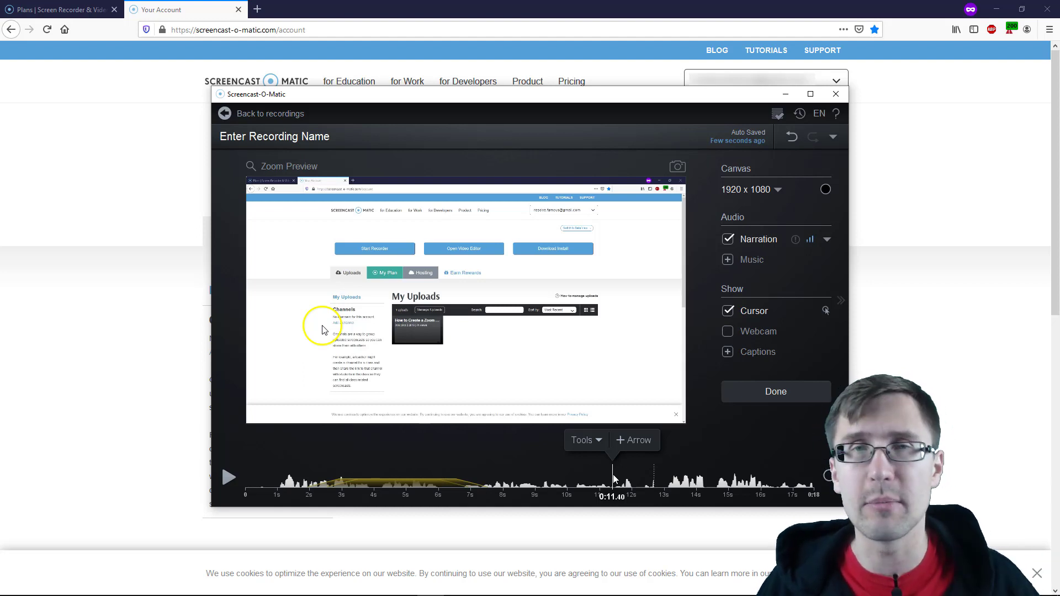
left_click(756, 391)
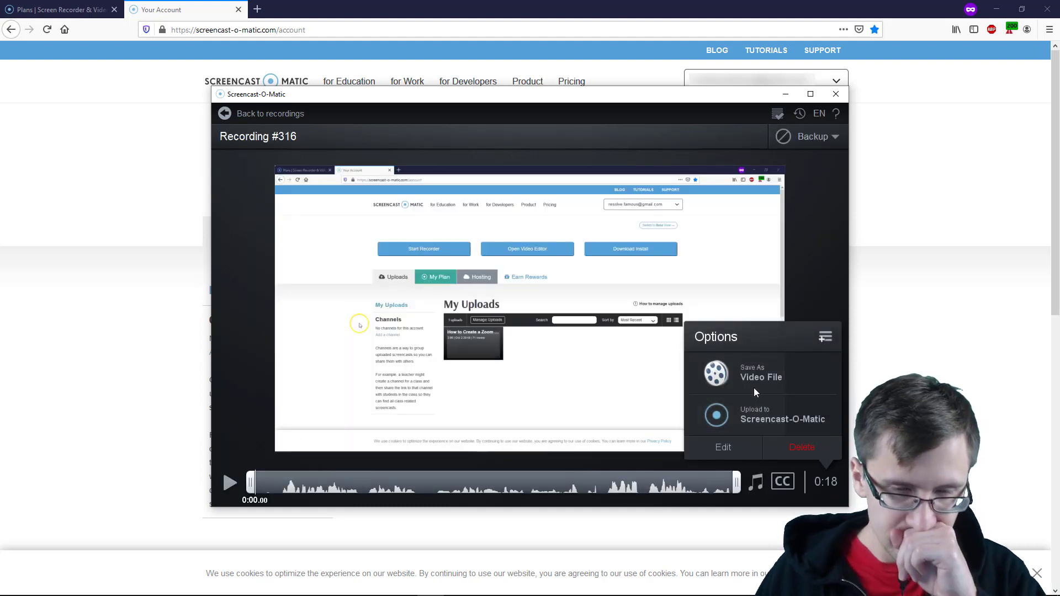
- Try Lower (Smaller File) quality for saving the recording as a video file, restore Higher (Larger File), and leave without publishing
left_click(748, 381)
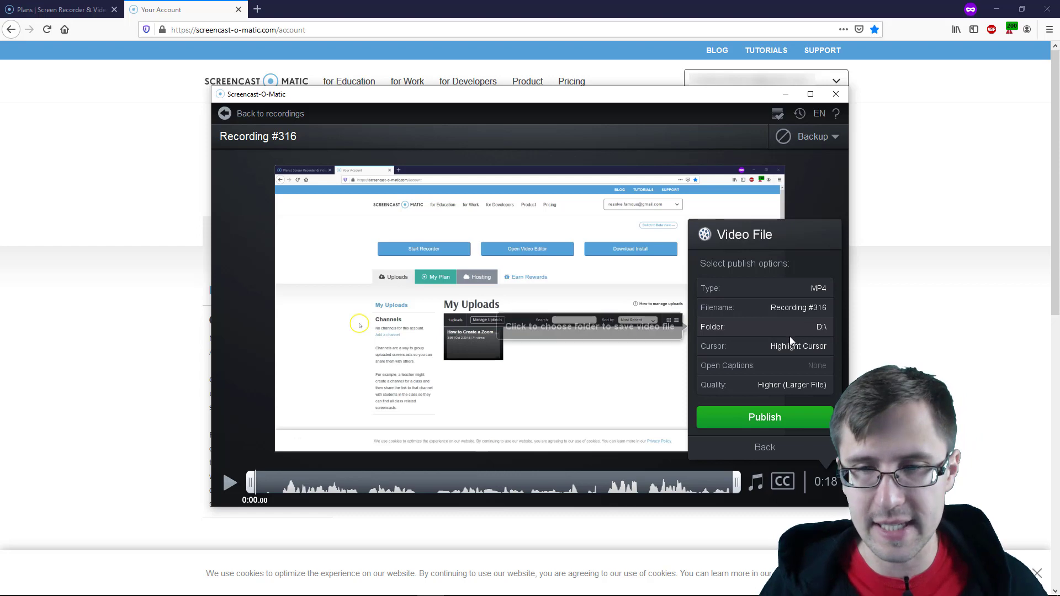
left_click(761, 387)
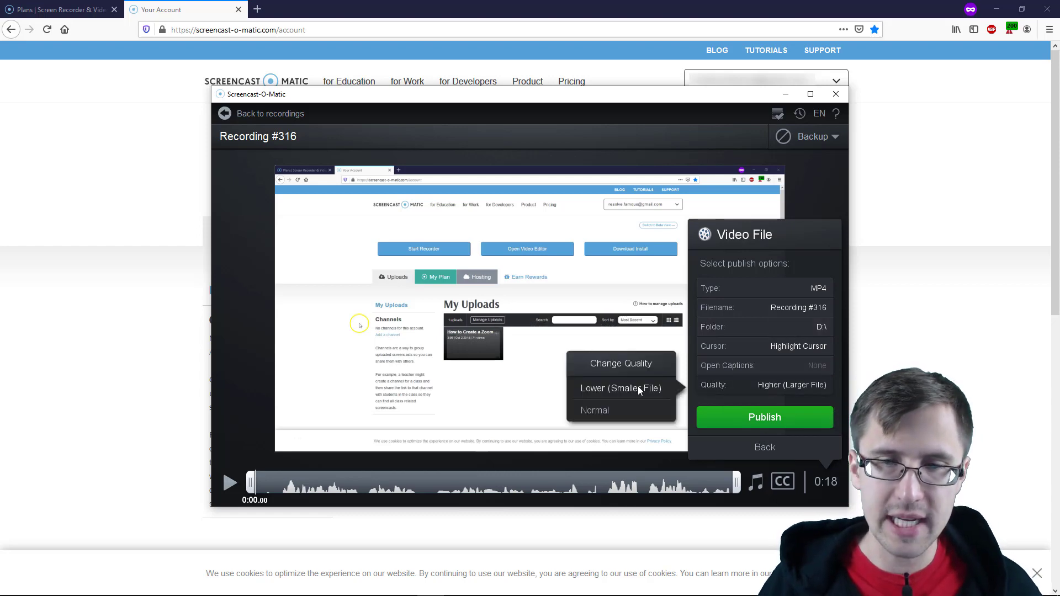
left_click(603, 388)
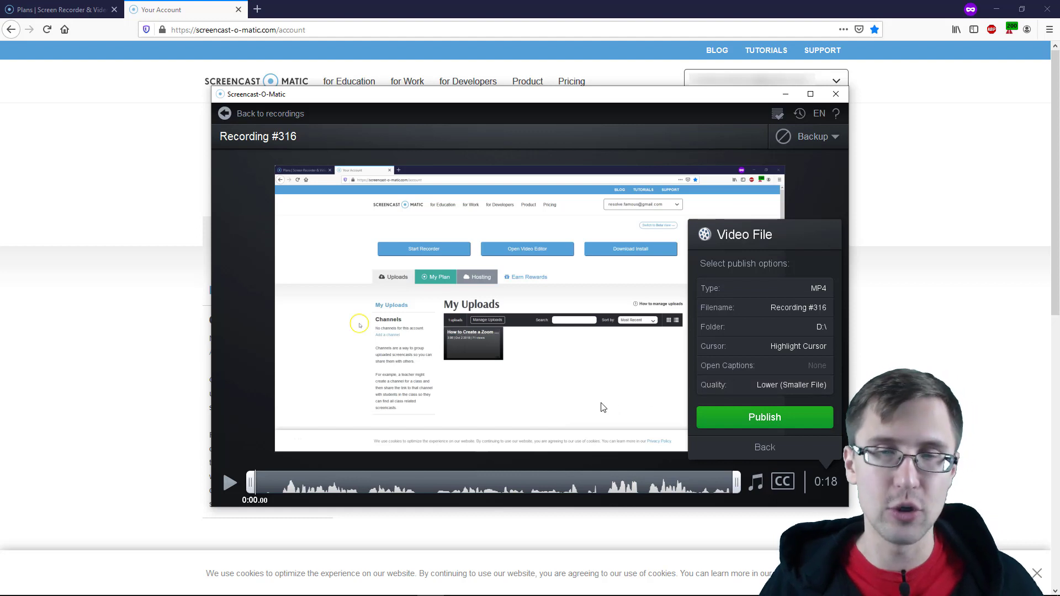
left_click(756, 385)
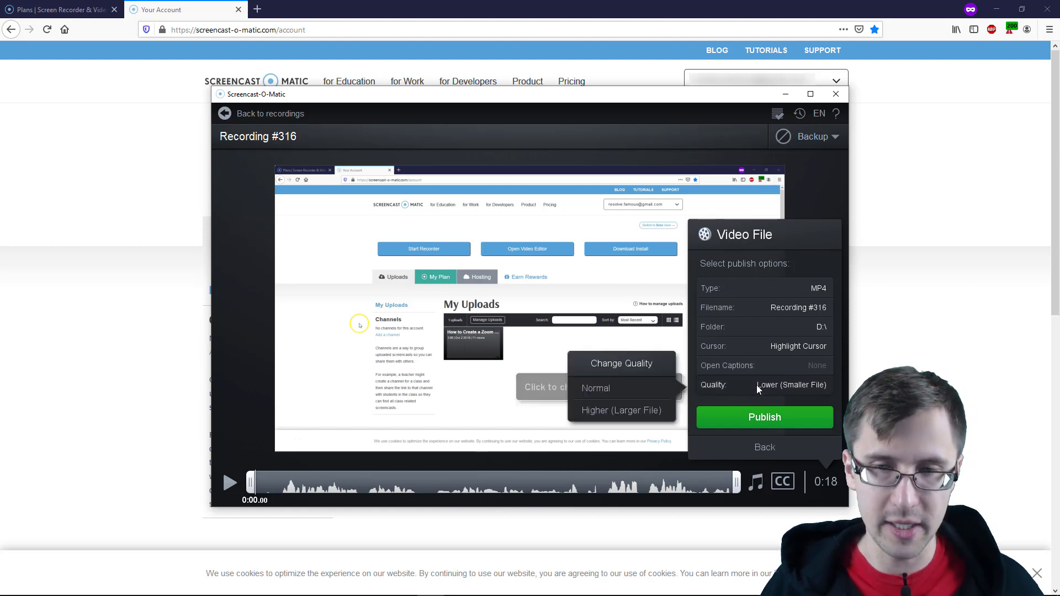
left_click(605, 410)
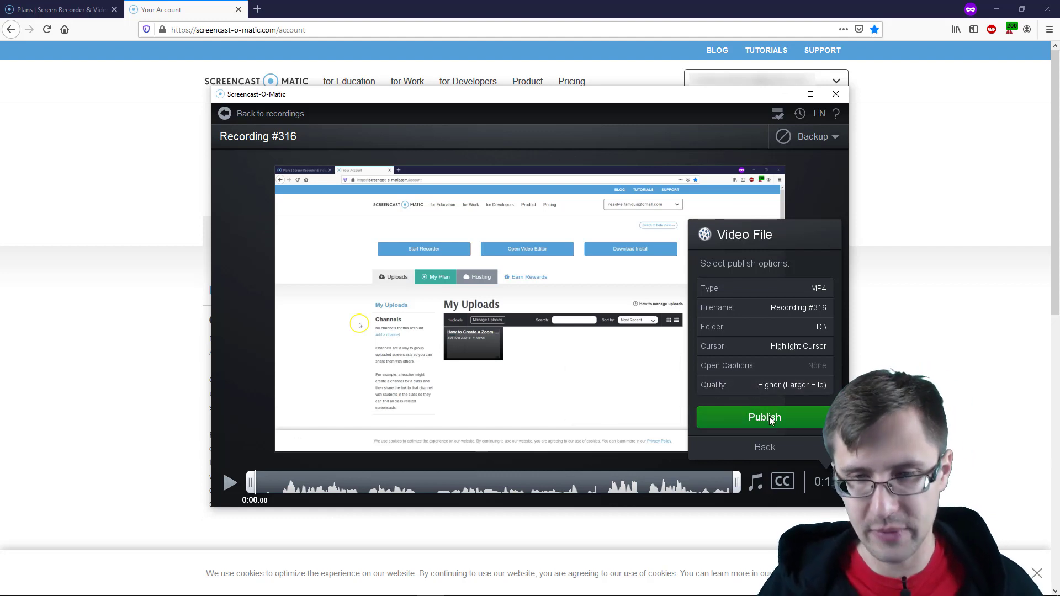
left_click(766, 447)
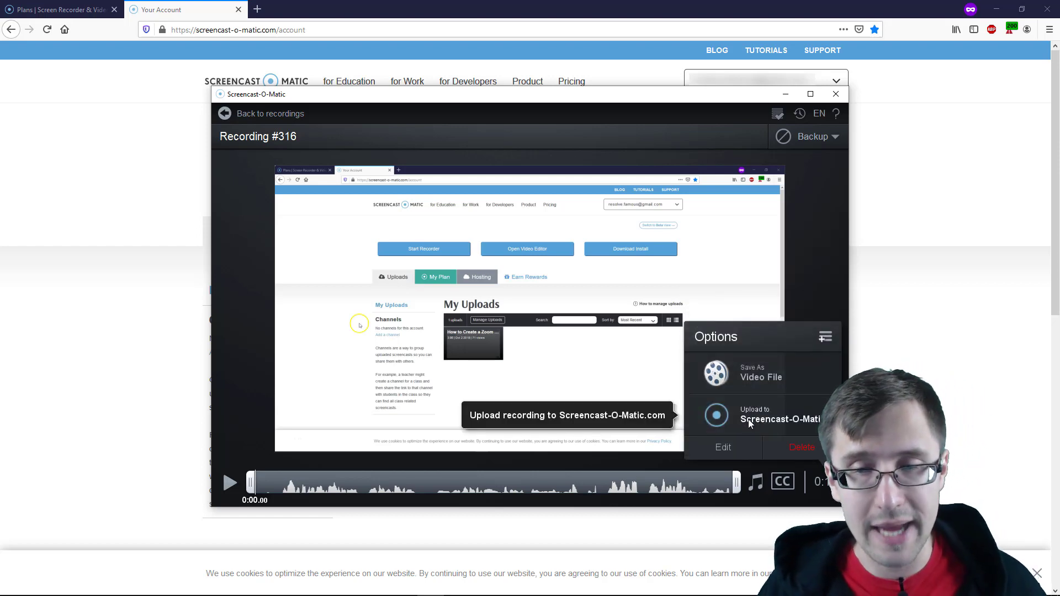
- Choose uploading the recording to Screencast-O-Matic and title the upload "how to record screencastomatic"
left_click(692, 414)
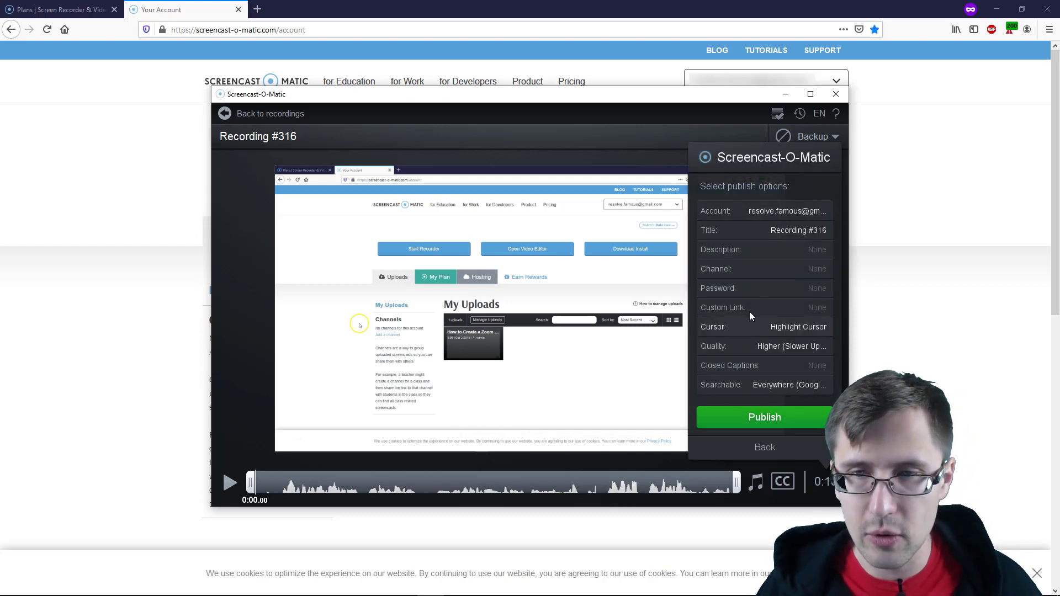
left_click(781, 237)
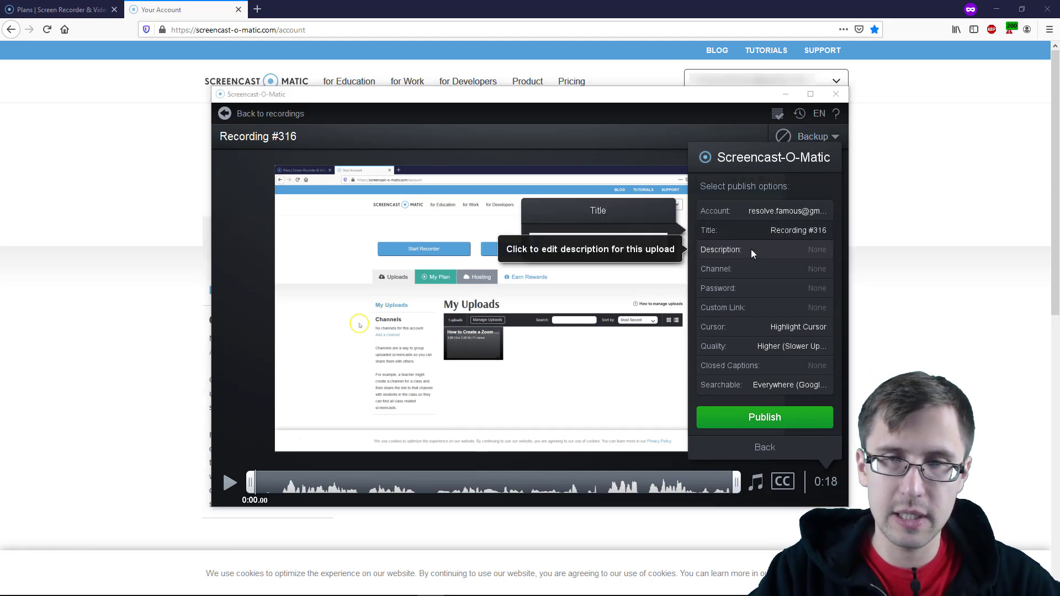
key("Return")
left_click(741, 233)
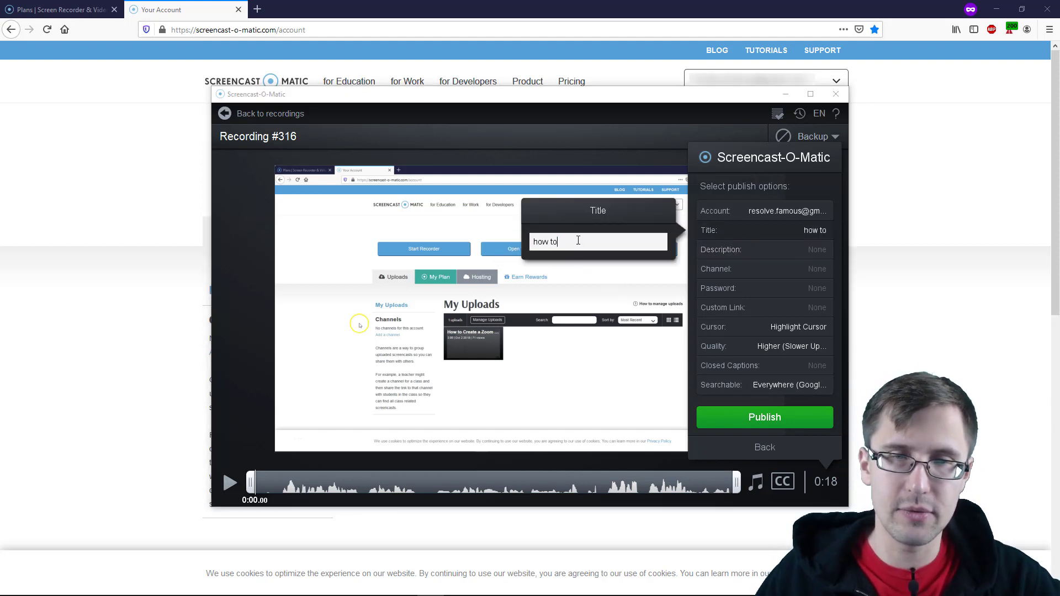
type("record screencastomatic")
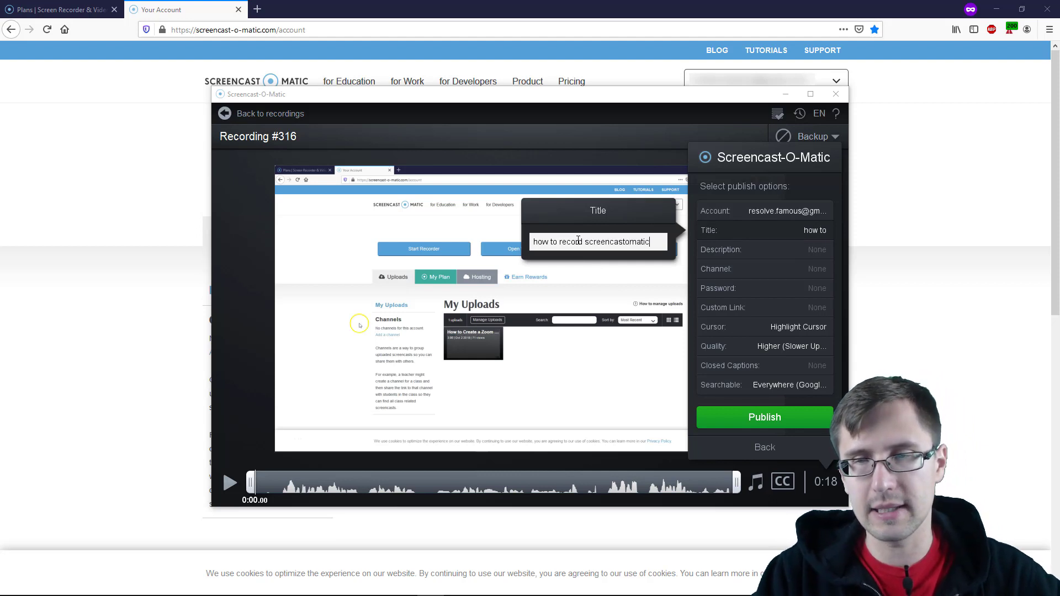
key("Return")
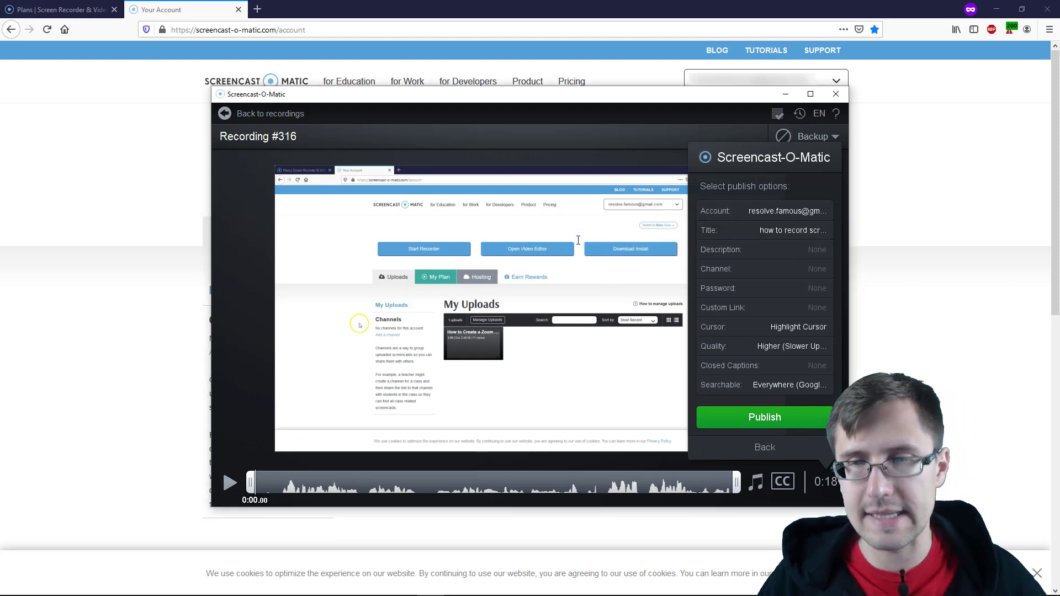
- Check the upload's cursor option, publish the recording to Screencast-O-Matic, and dismiss the publish dialog
left_click(773, 326)
left_click(773, 325)
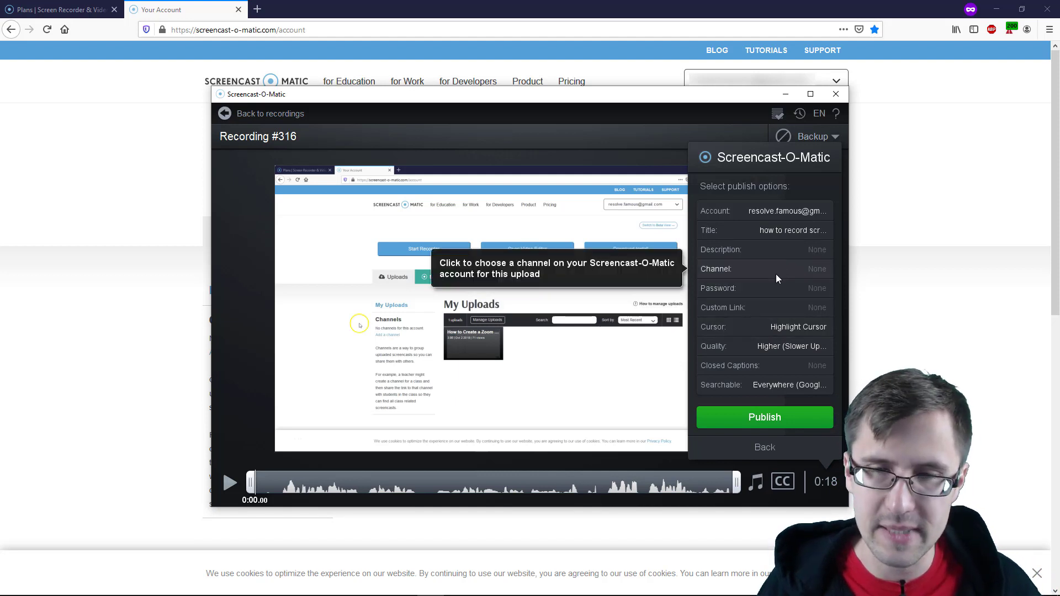
left_click(737, 414)
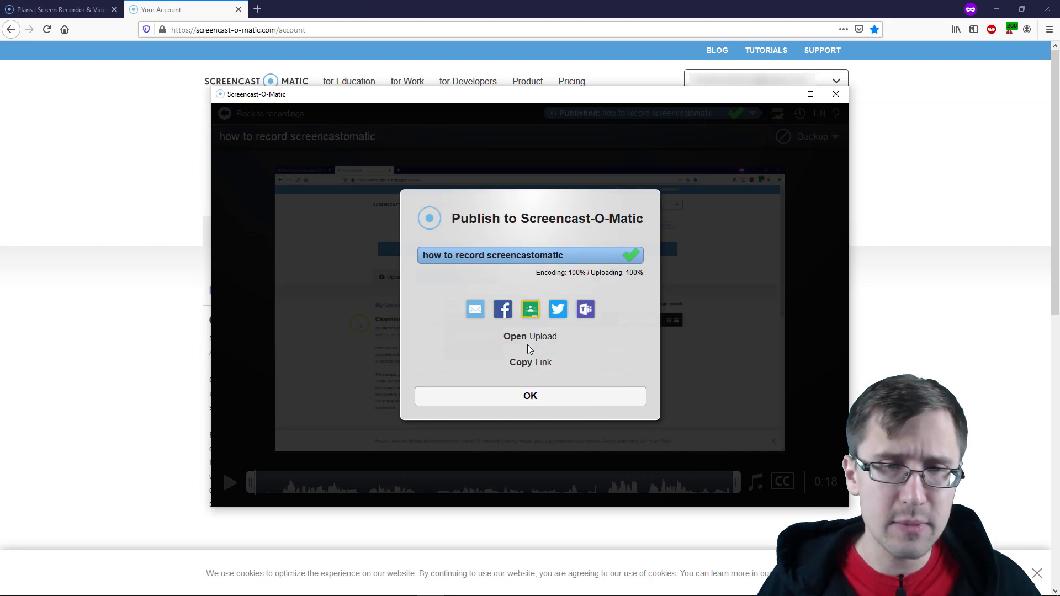
left_click(545, 392)
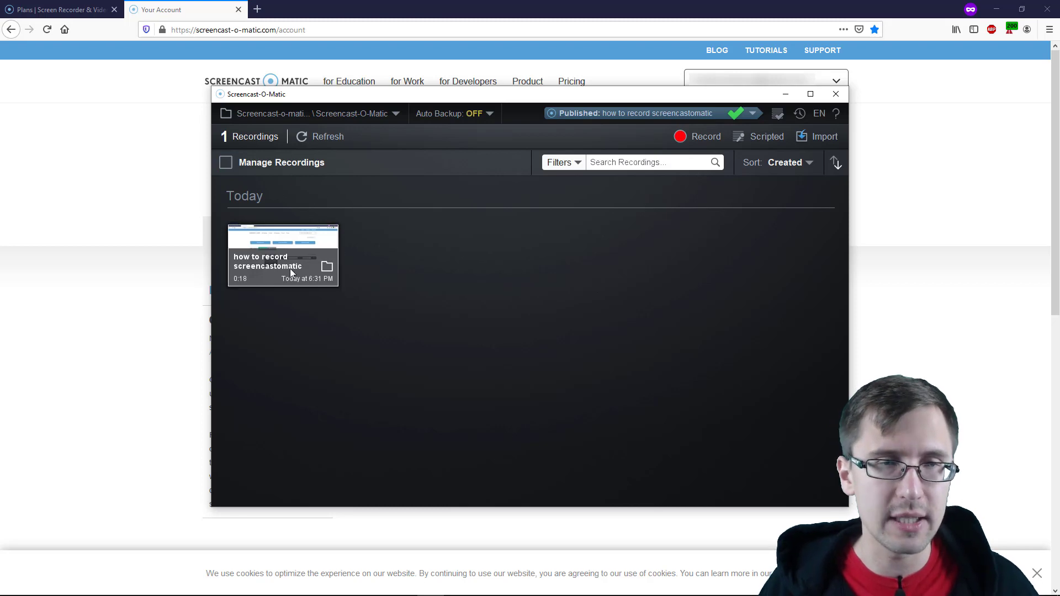
- Reopen the recording's options in the editor, and in the browser refresh My Uploads and view the uploaded recording's page
left_click(286, 249)
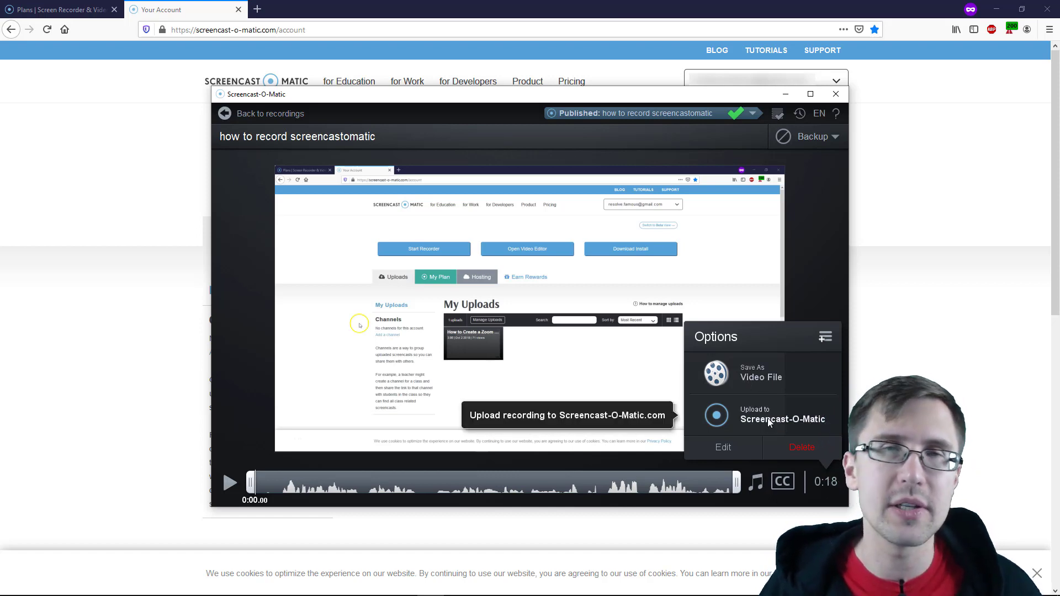
left_click(113, 341)
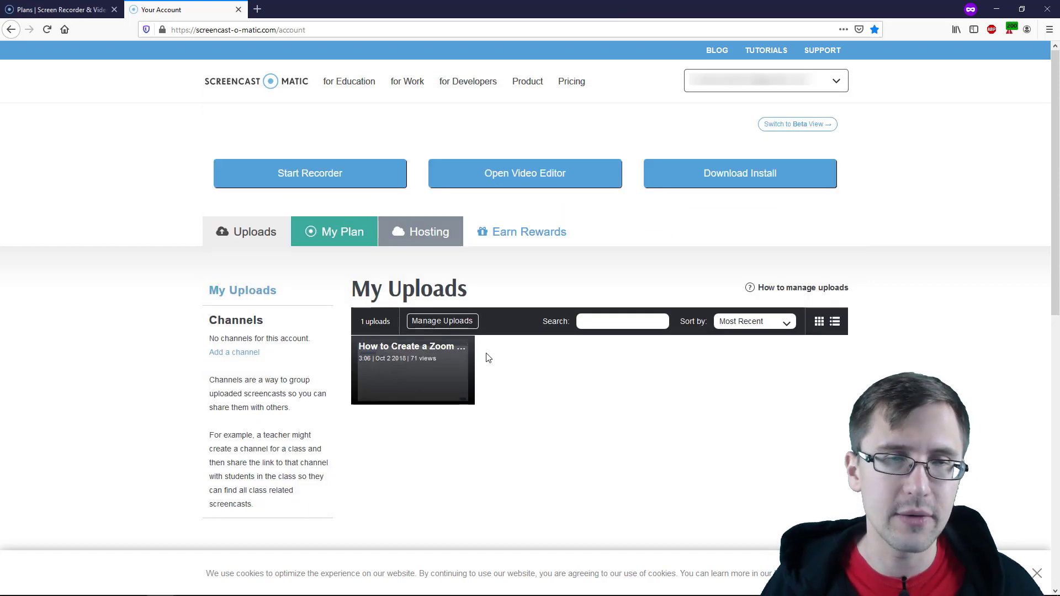
left_click(42, 34)
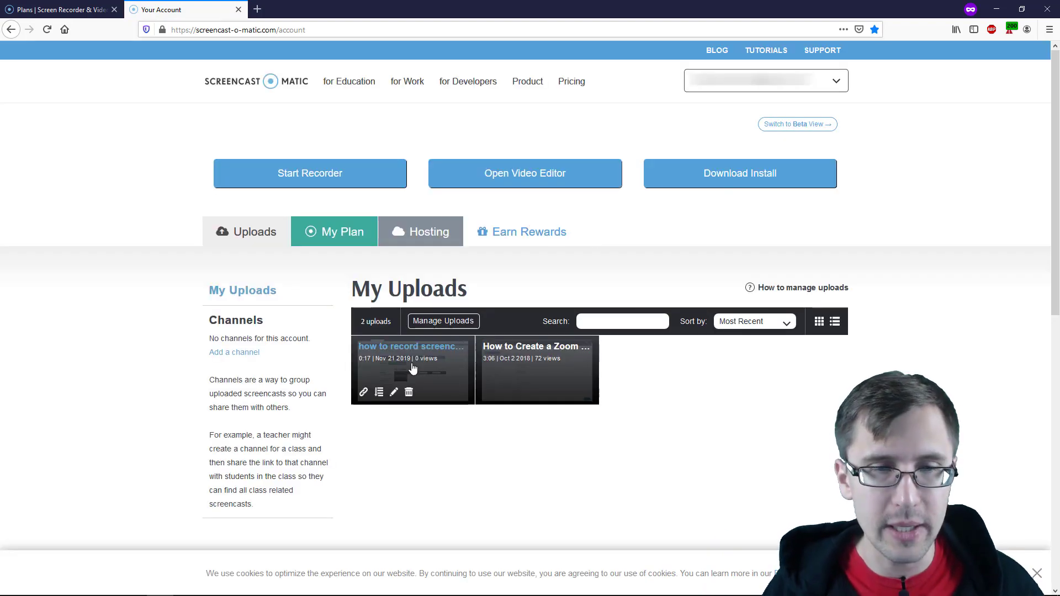
left_click(413, 369)
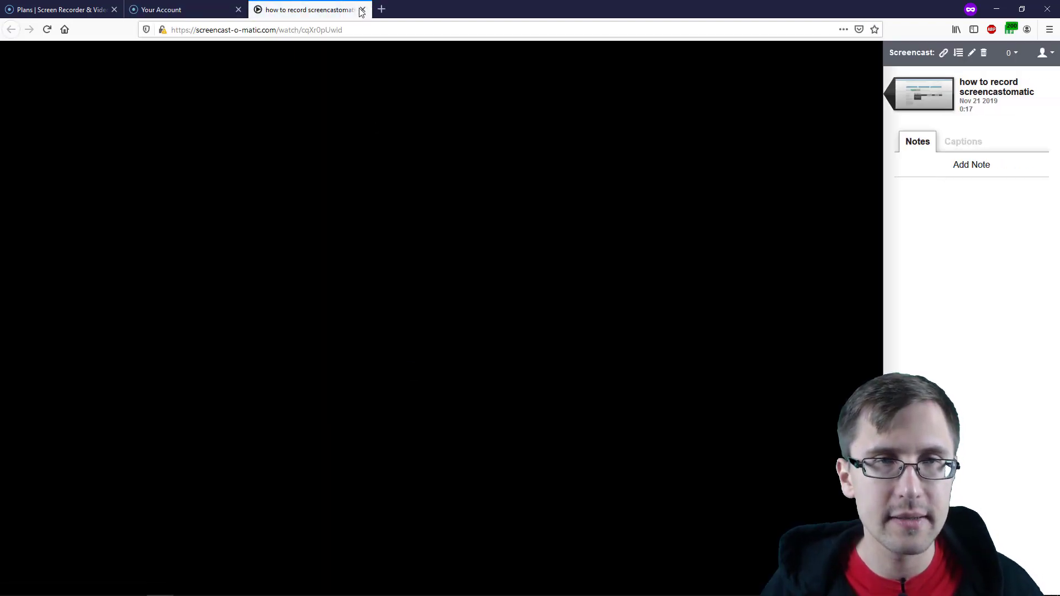
left_click(362, 10)
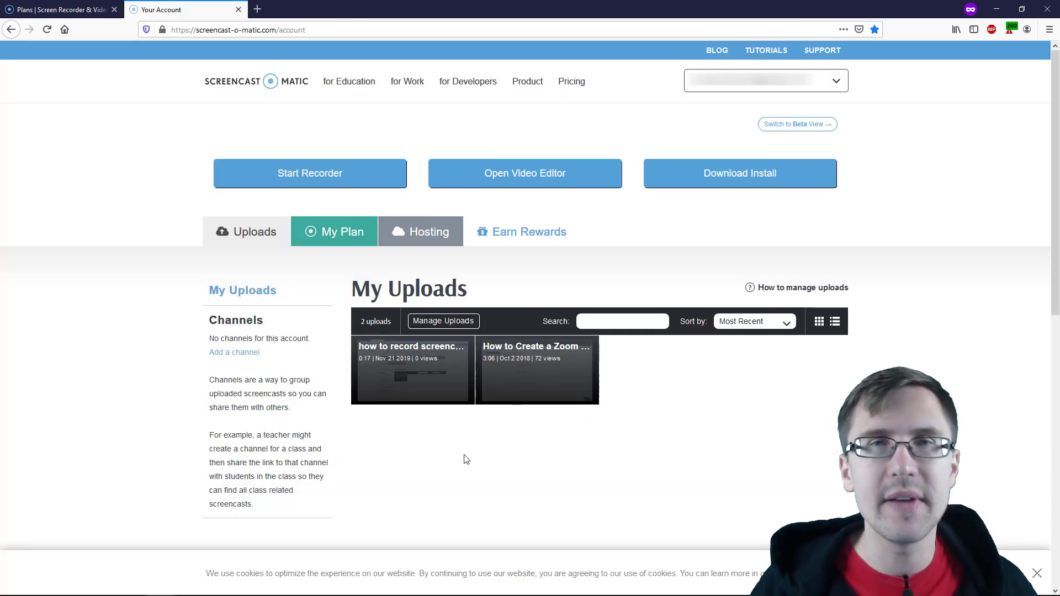
- Bring the video editor window that is still running back to the front and close it
mouse_move(434, 368)
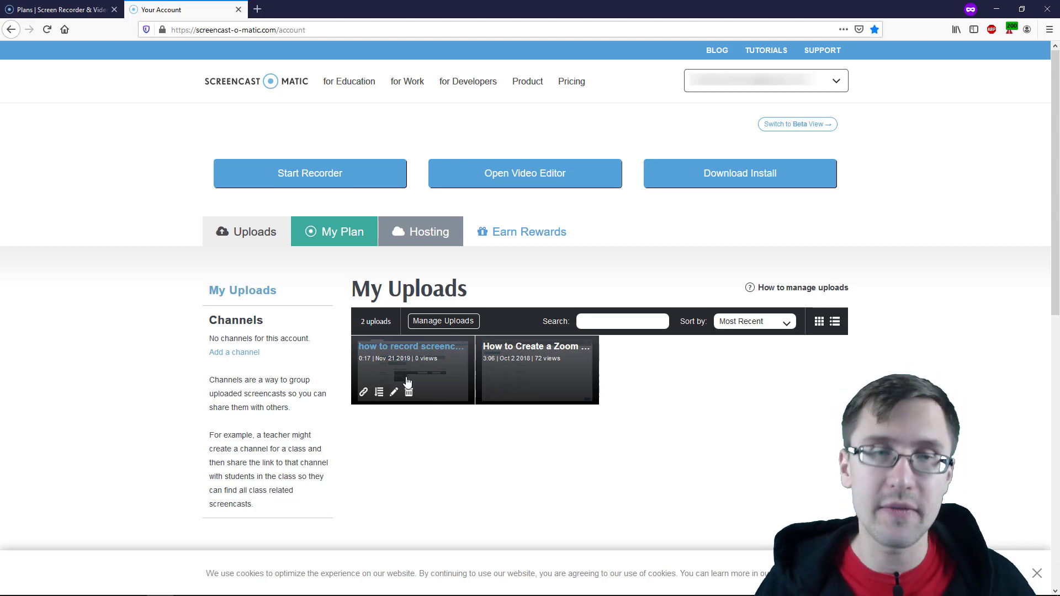
left_click(482, 182)
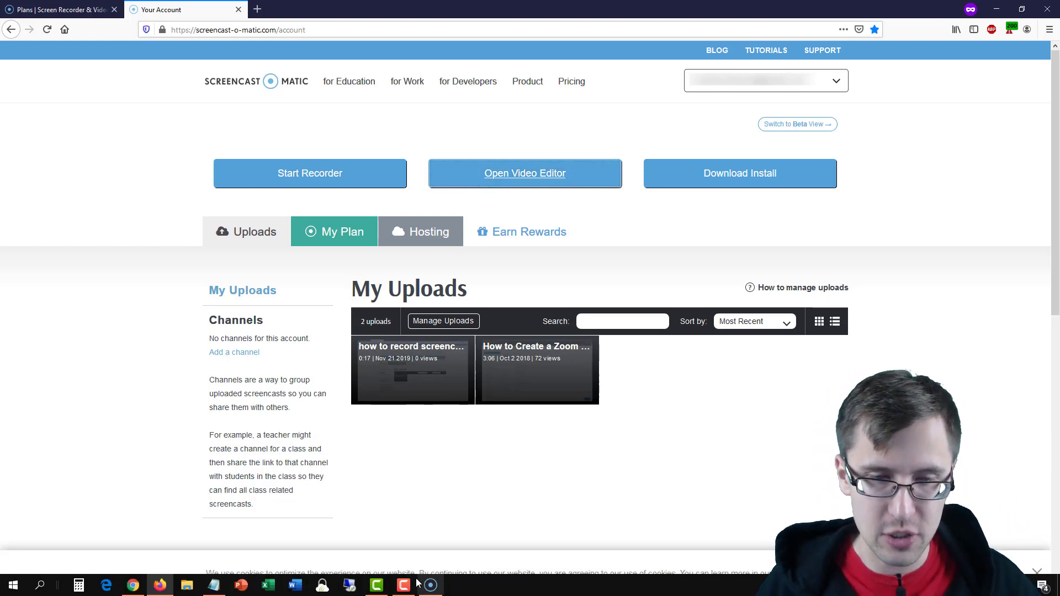
left_click(431, 588)
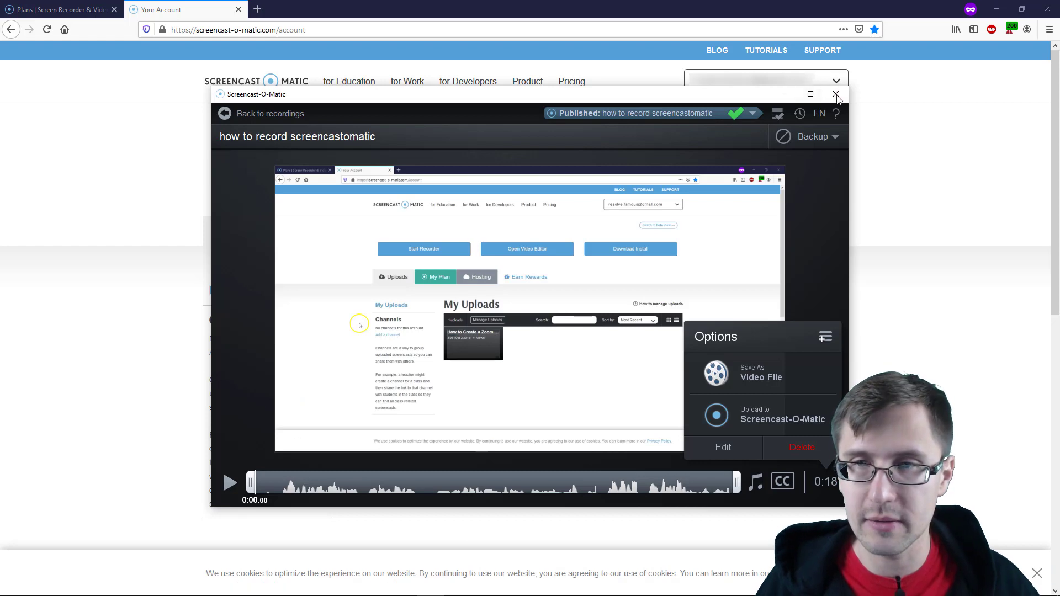
left_click(836, 94)
- Relaunch the video editor from the account page, view the saved "how to record screencastomatic" recording, and close the editor
left_click(531, 171)
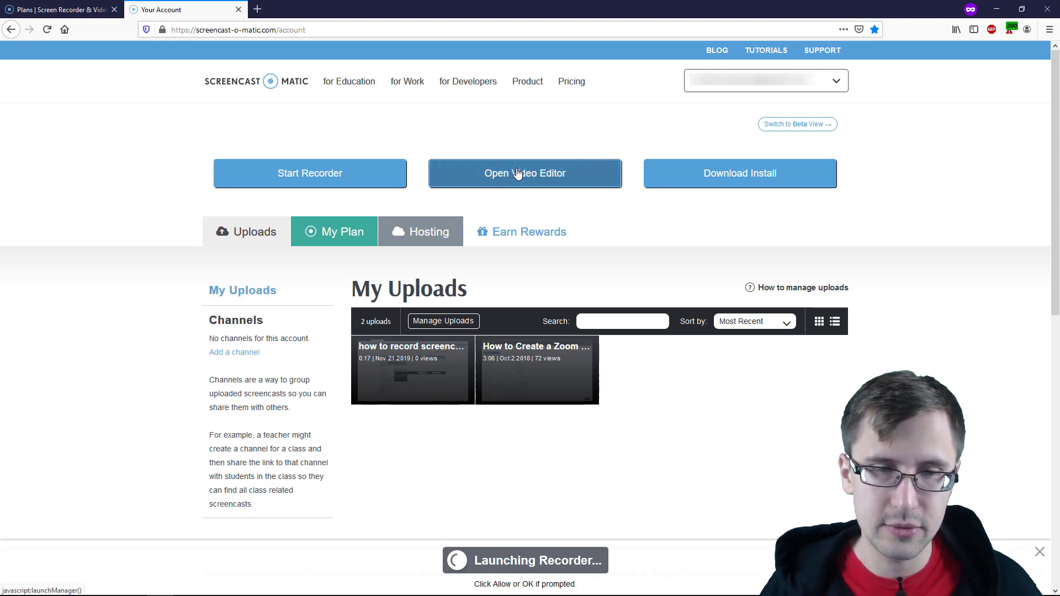
mouse_move(570, 372)
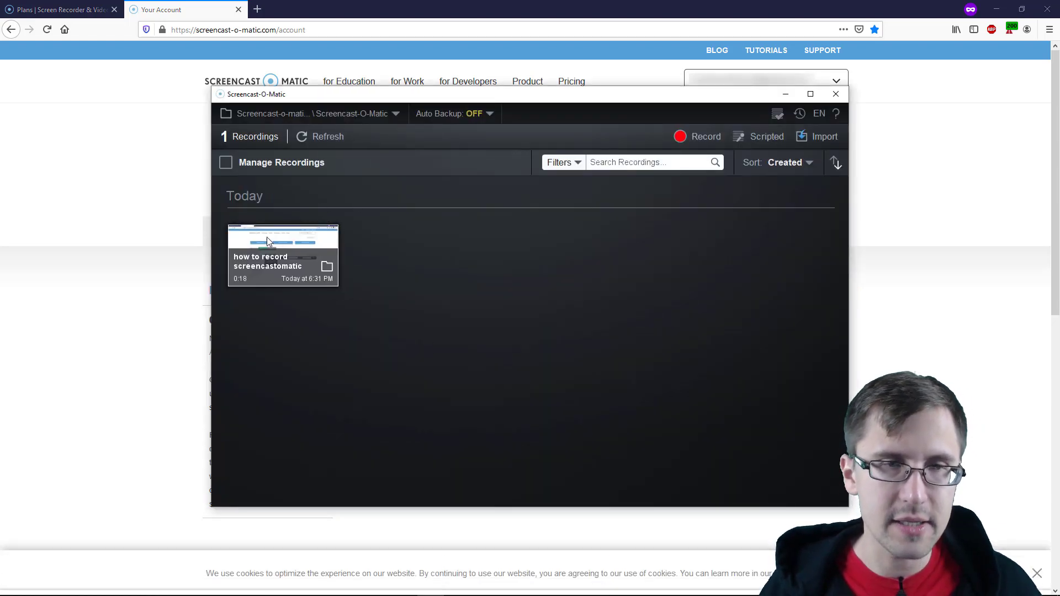
left_click(267, 242)
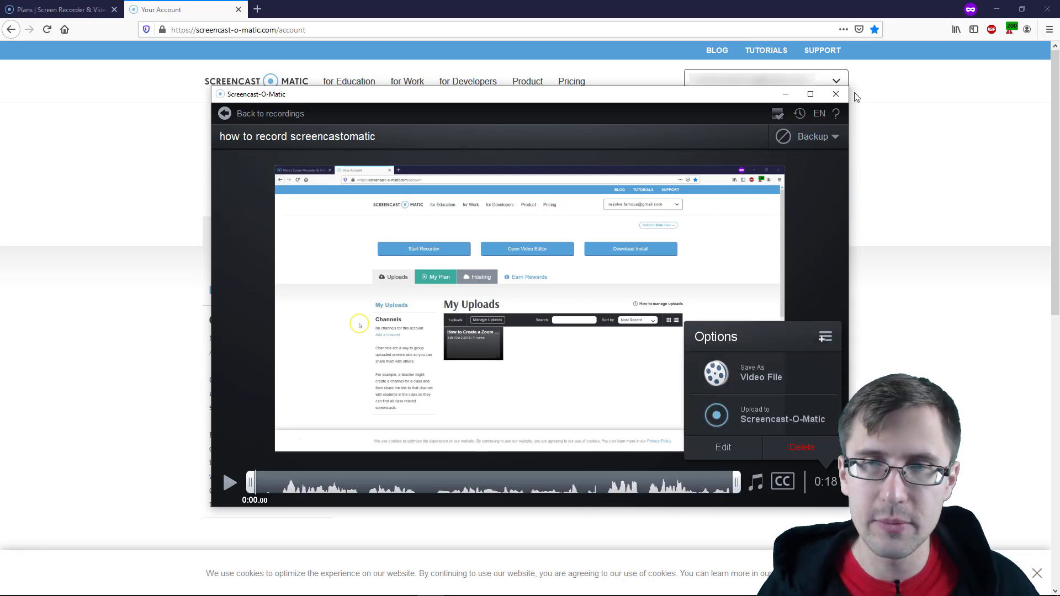
left_click(836, 94)
mouse_move(403, 390)
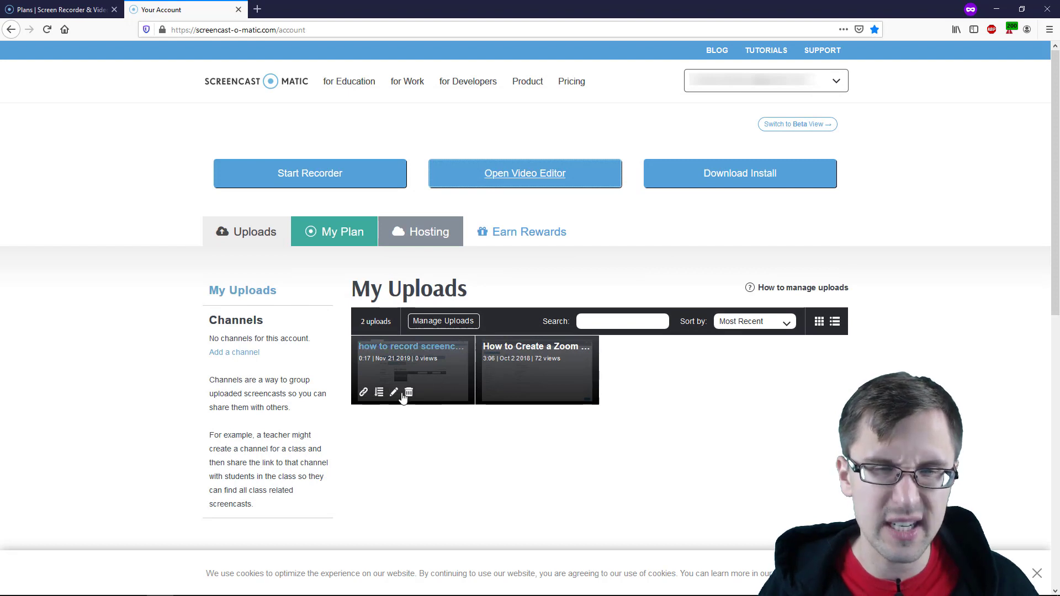